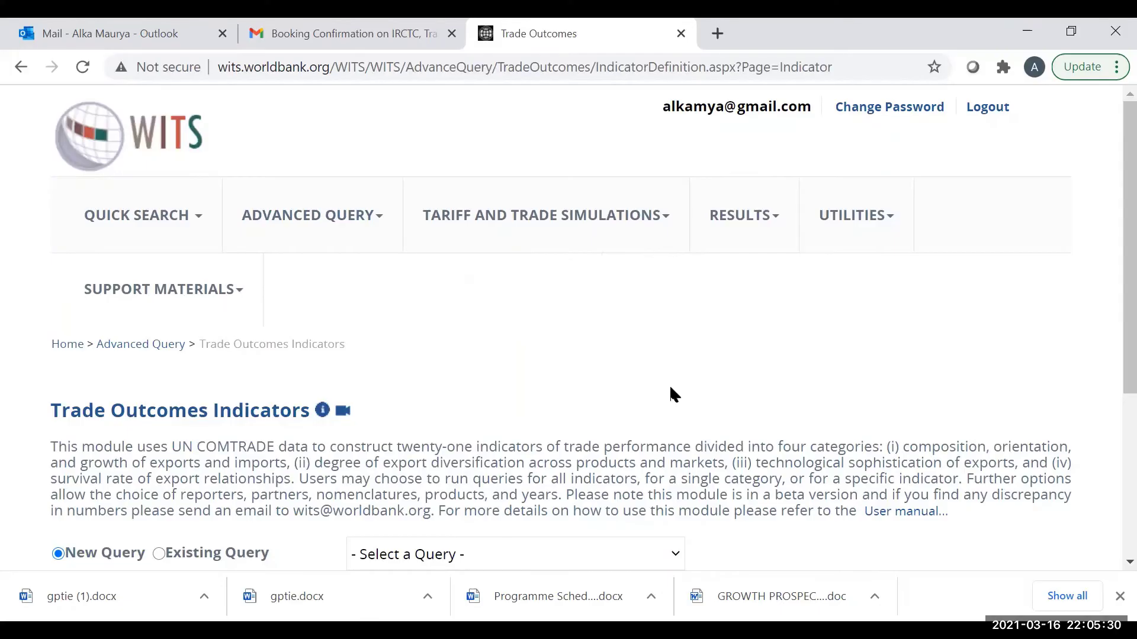
# Reopen the Advanced Query Trade Outcomes Indicators query page.
pyautogui.click(318, 228)
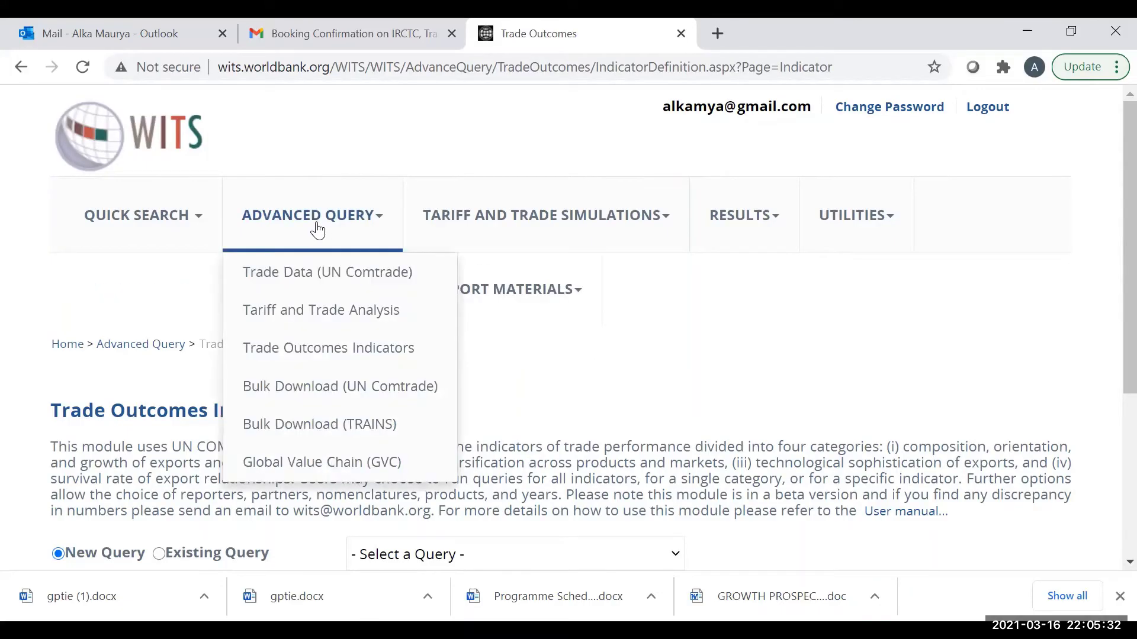
pyautogui.click(334, 359)
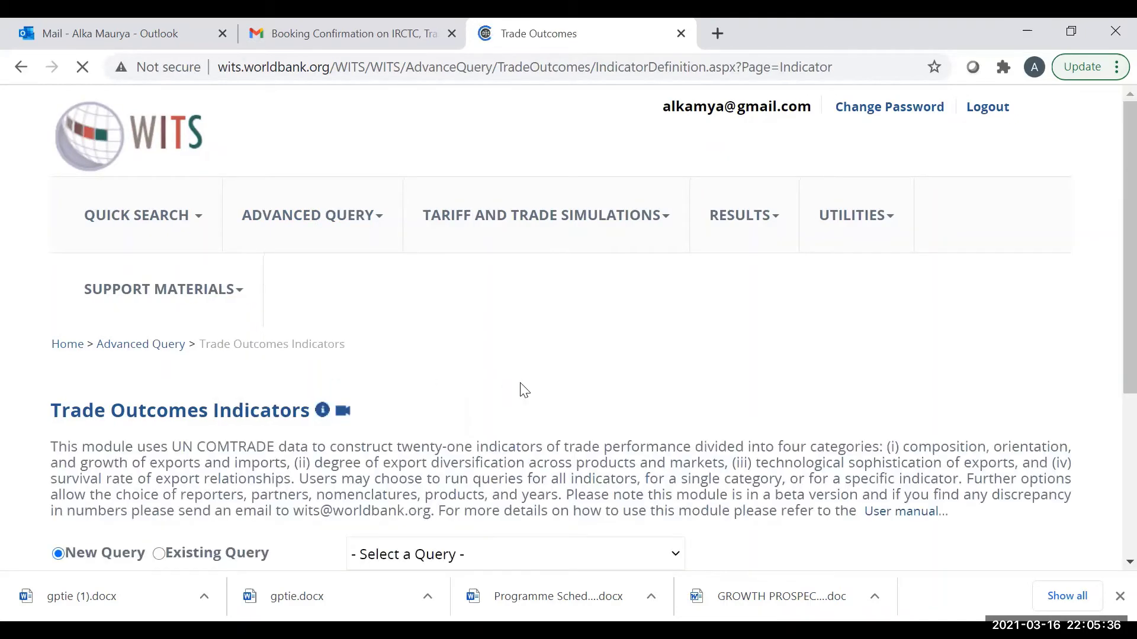
pyautogui.scroll(-2, 523, 391)
pyautogui.scroll(-1, 523, 390)
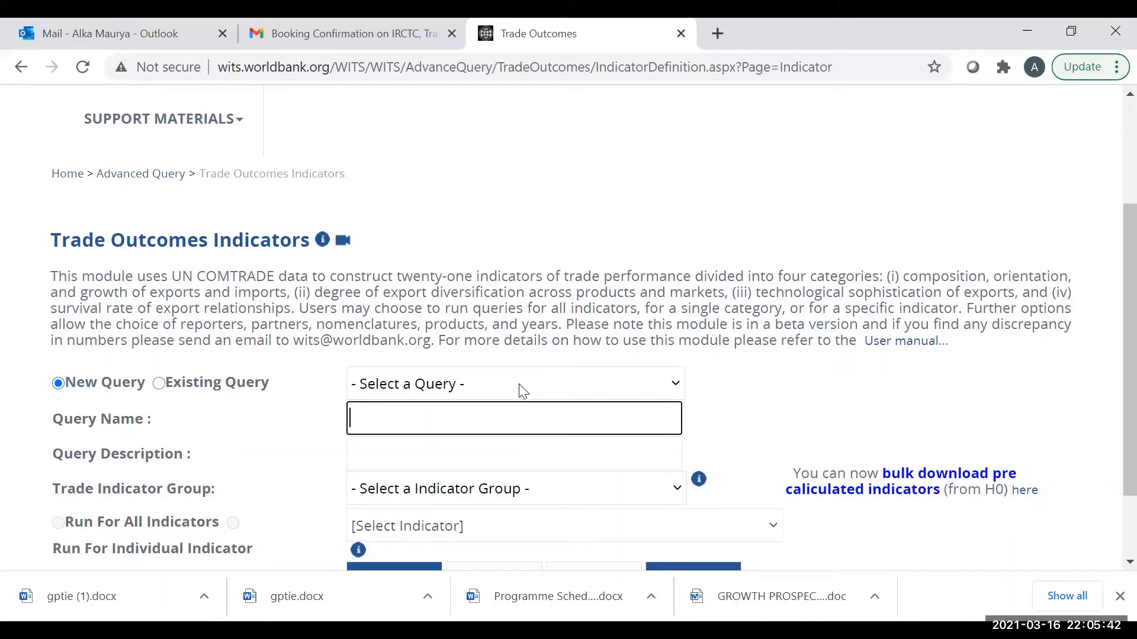
# Name the query EDIINDCHINA with the description 'EDI India China'.
pyautogui.click(406, 415)
pyautogui.write('EDI')
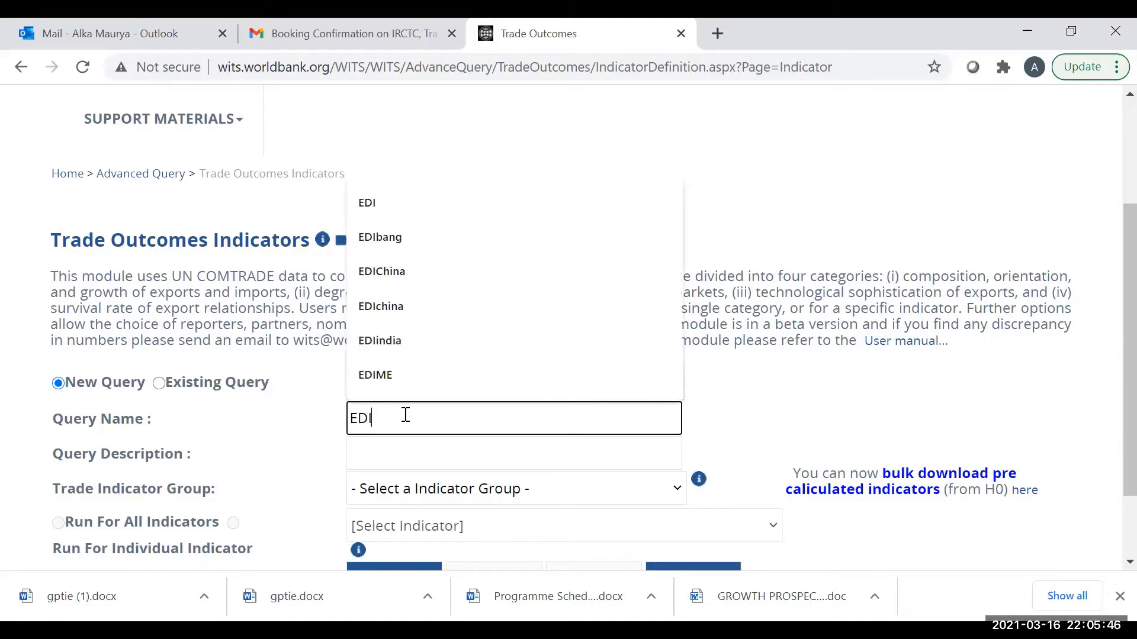
pyautogui.write('INDCHINA')
pyautogui.click(405, 464)
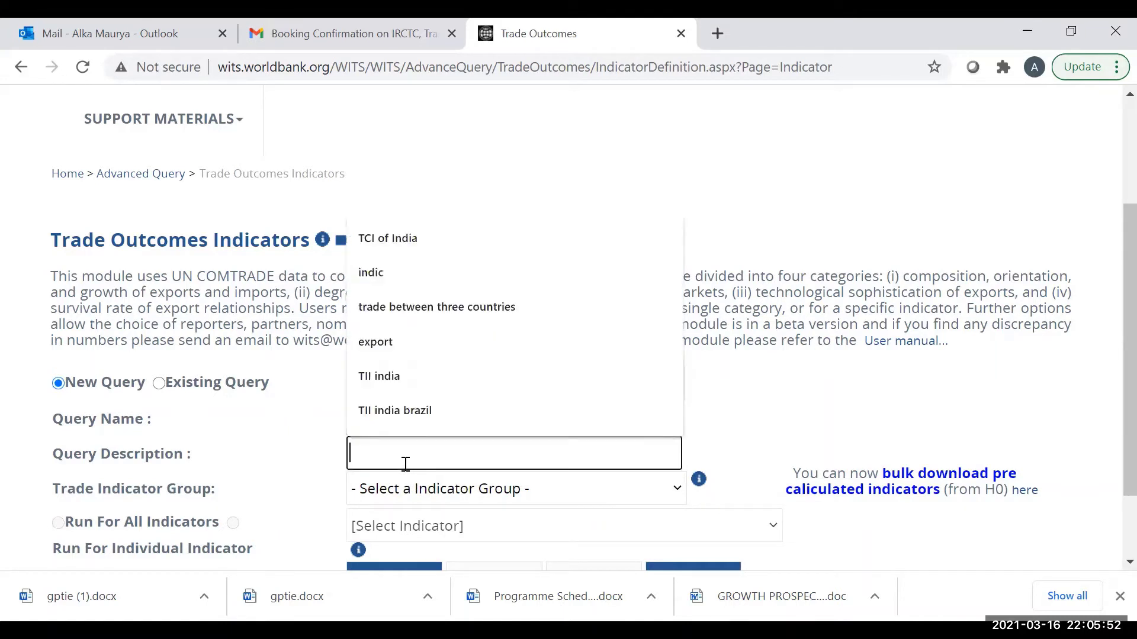
pyautogui.write('EDI ')
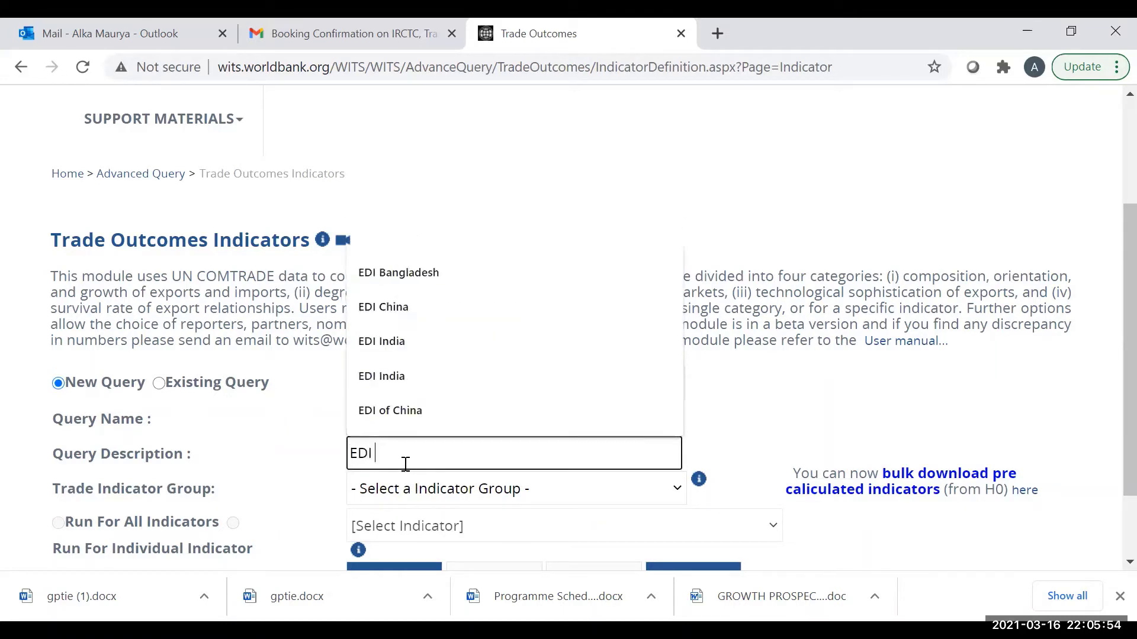
pyautogui.write('India')
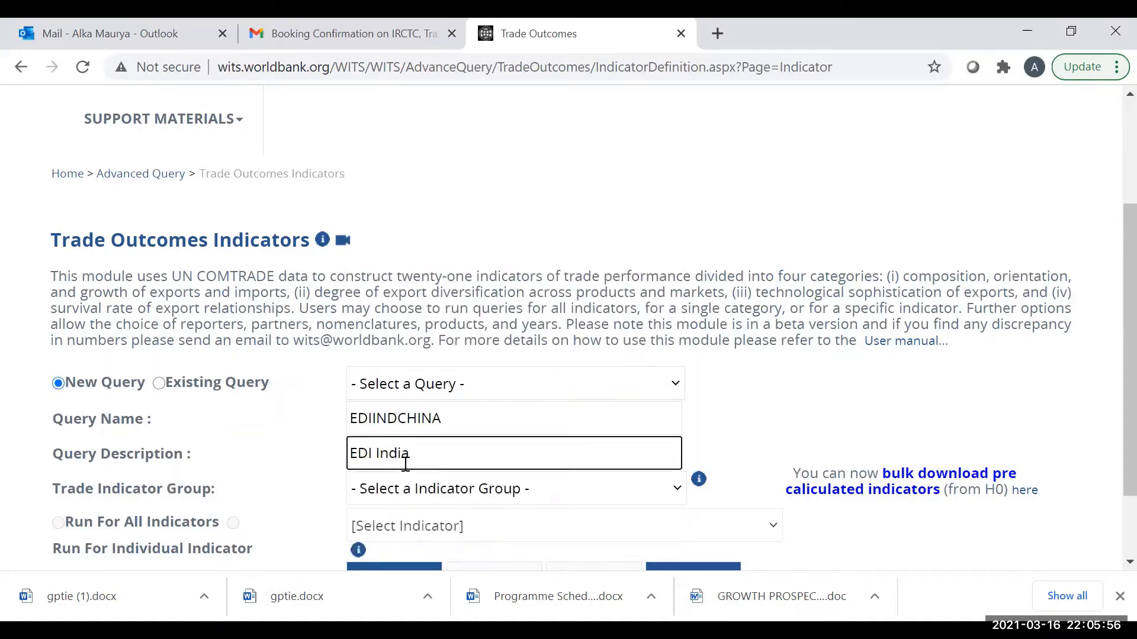
pyautogui.write(' China')
# Choose the Export Diversification indicator group, run for an individual indicator.
pyautogui.click(309, 478)
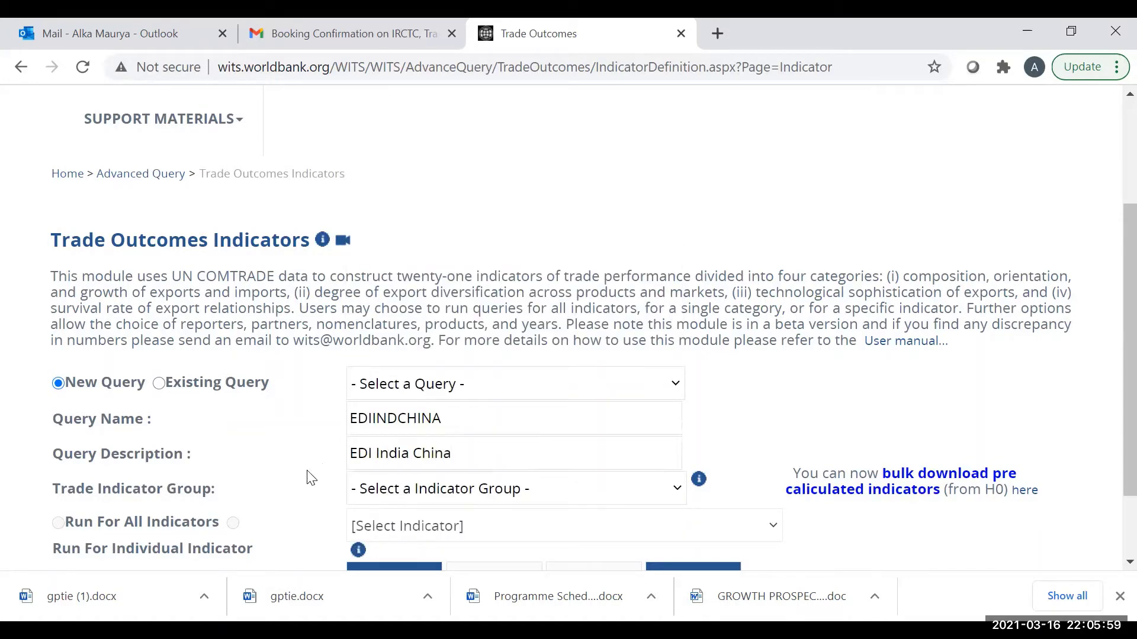
pyautogui.click(483, 496)
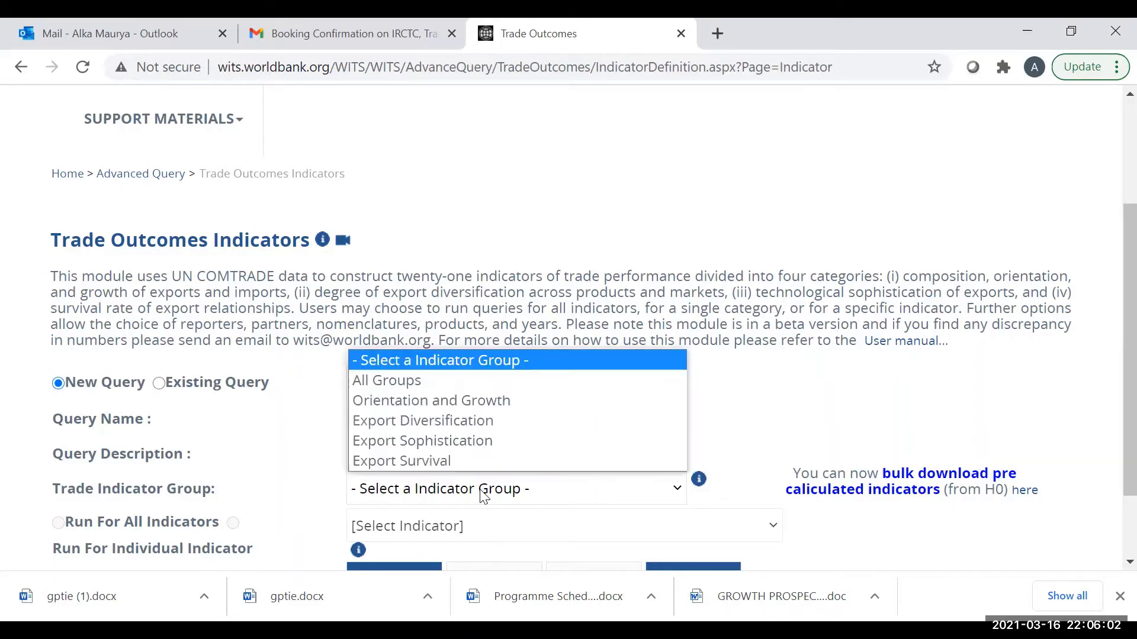
pyautogui.click(489, 420)
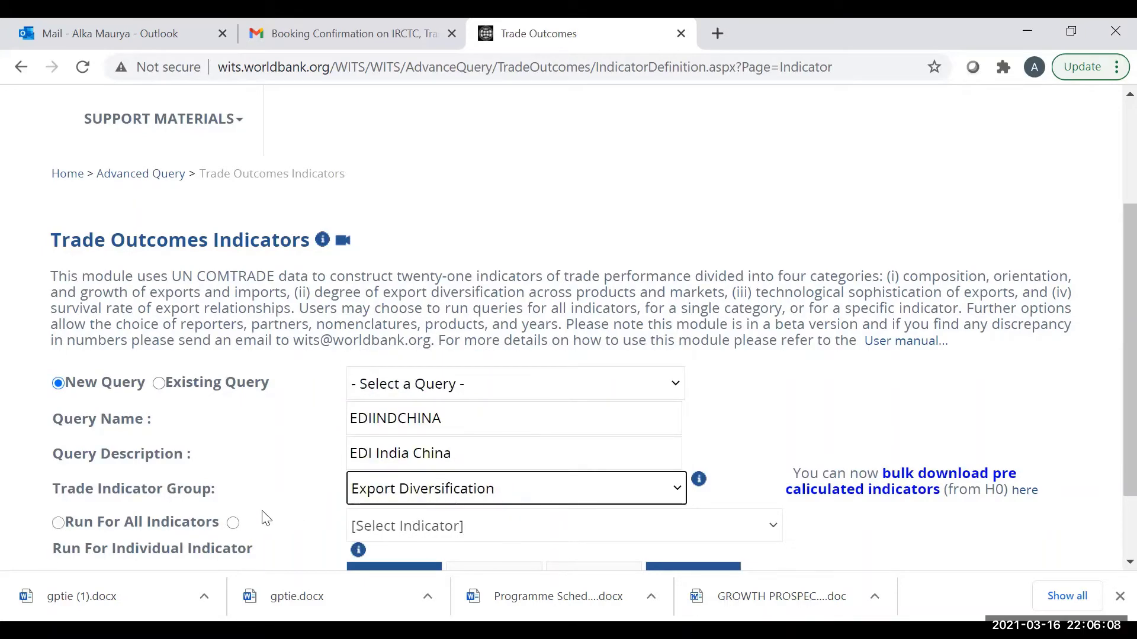
pyautogui.click(233, 522)
pyautogui.scroll(-2, 271, 520)
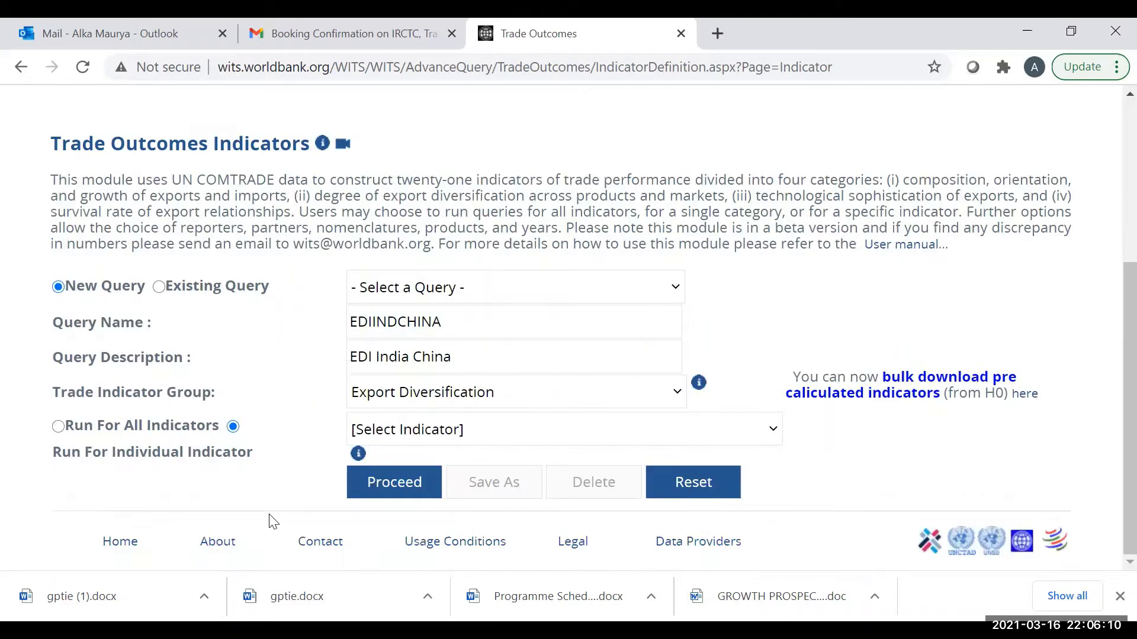
# Select the HH Product Concentration Index with HS 2012 product classification.
pyautogui.click(773, 431)
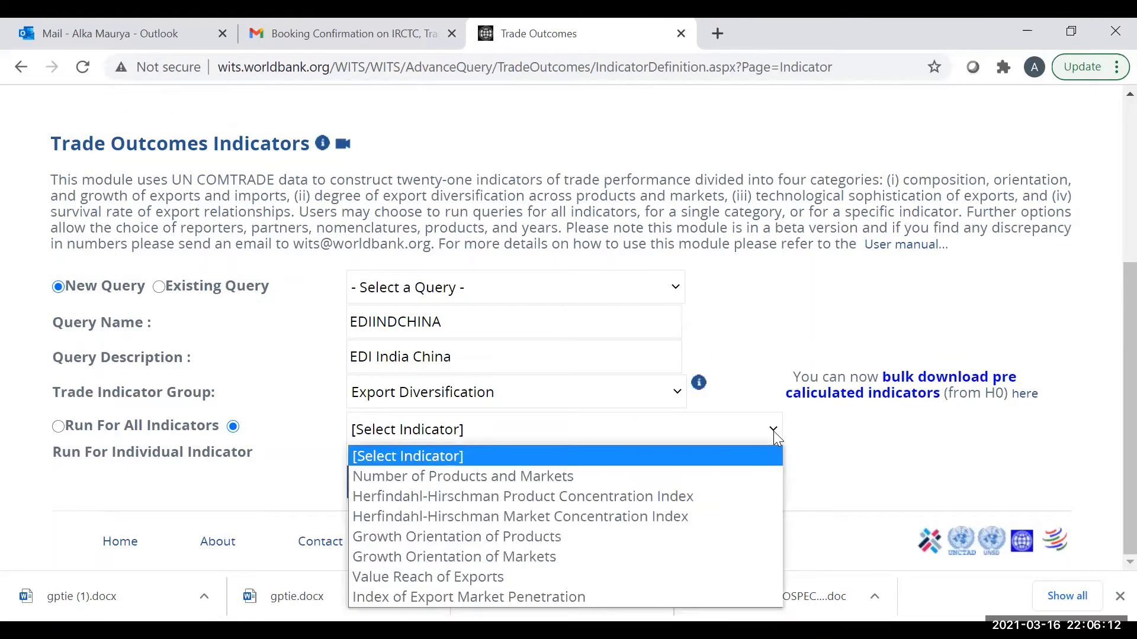
pyautogui.click(725, 499)
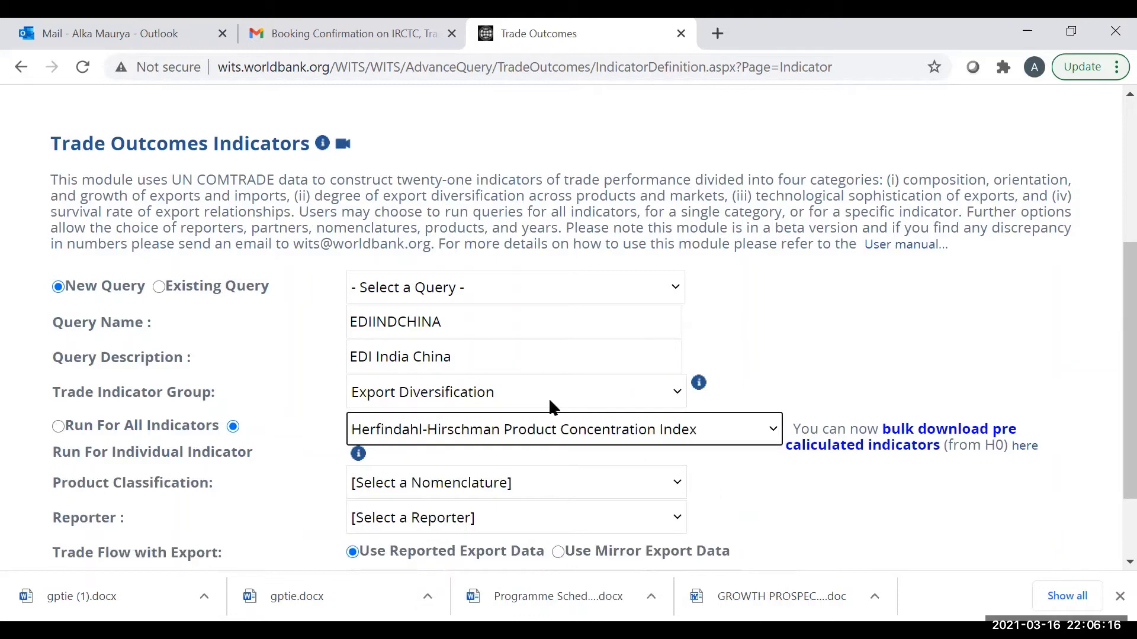
pyautogui.scroll(-2, 548, 396)
pyautogui.click(397, 379)
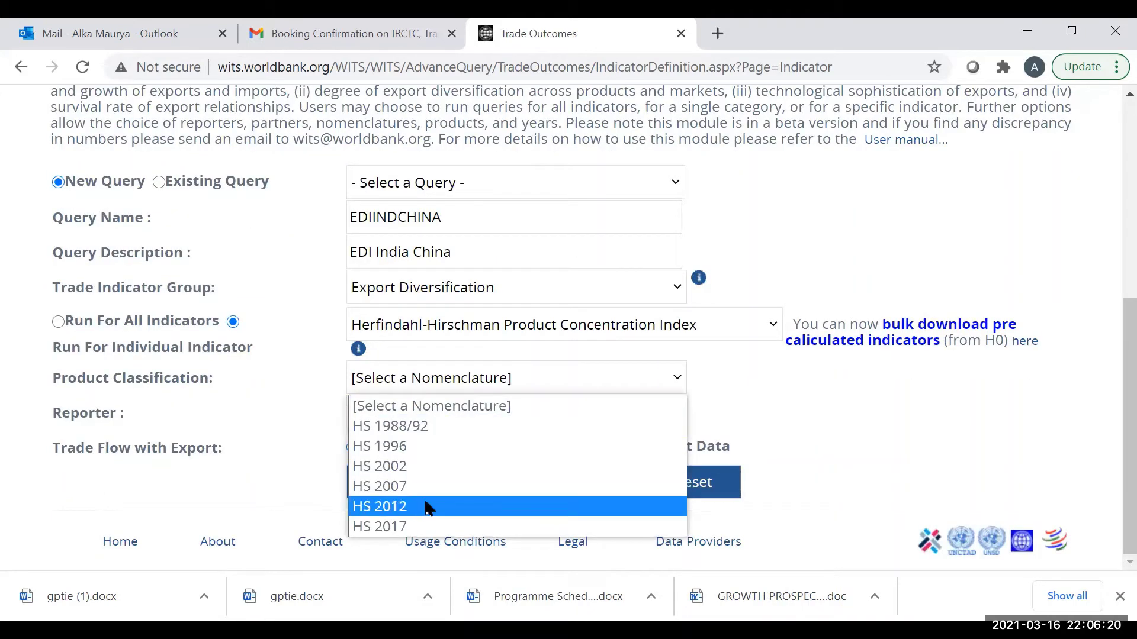
pyautogui.click(424, 504)
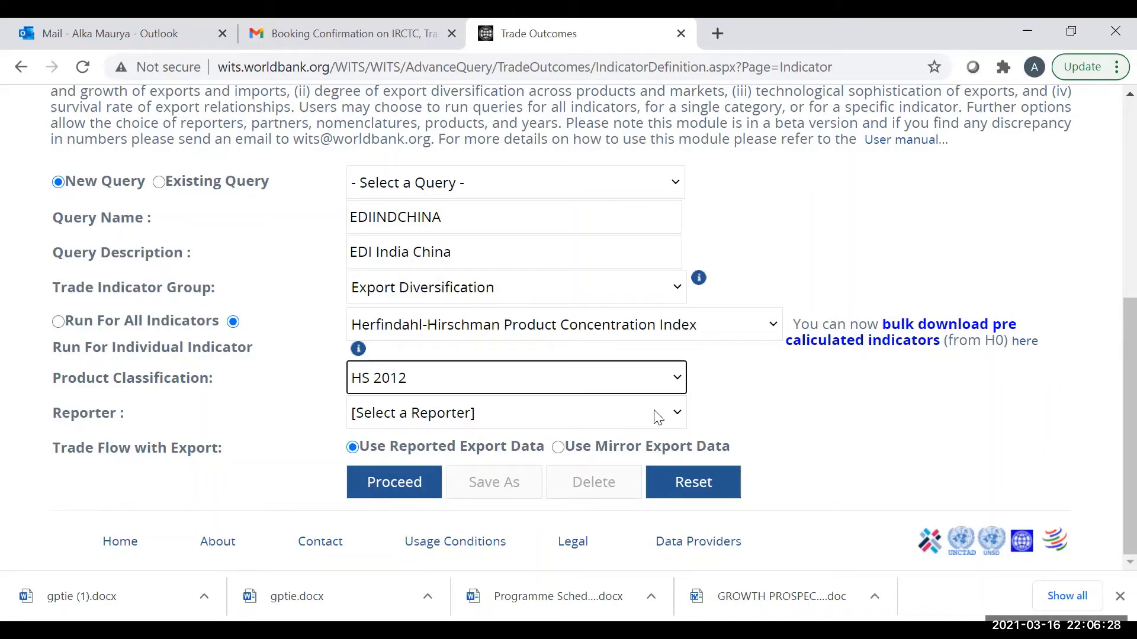
# Set the reporter to India -- IND and use mirror export data.
pyautogui.click(679, 417)
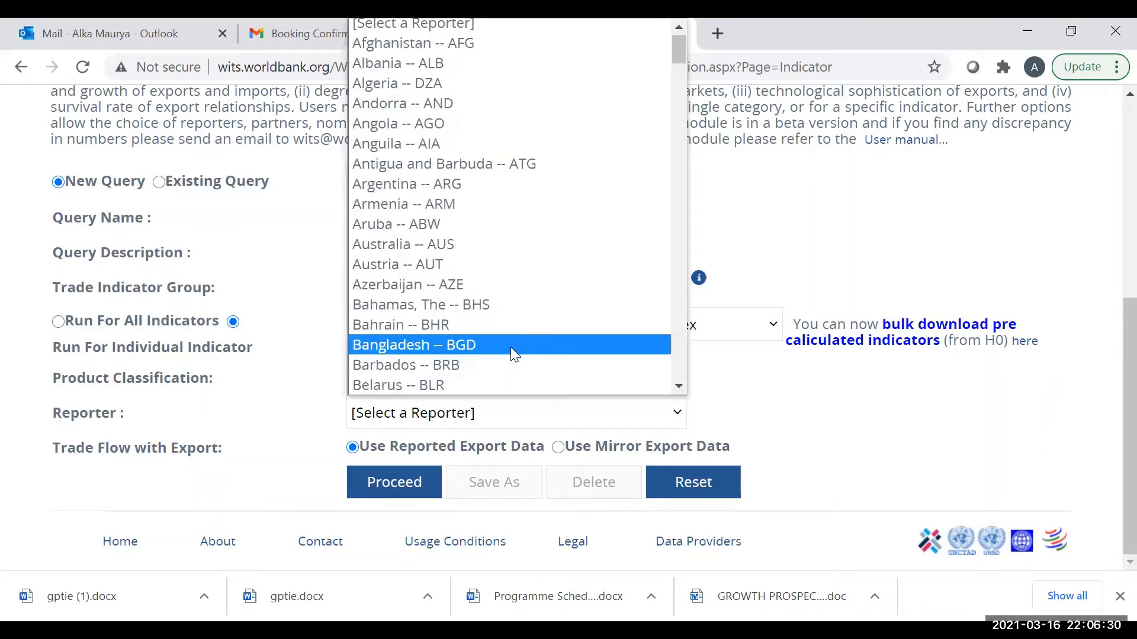
pyautogui.write('india')
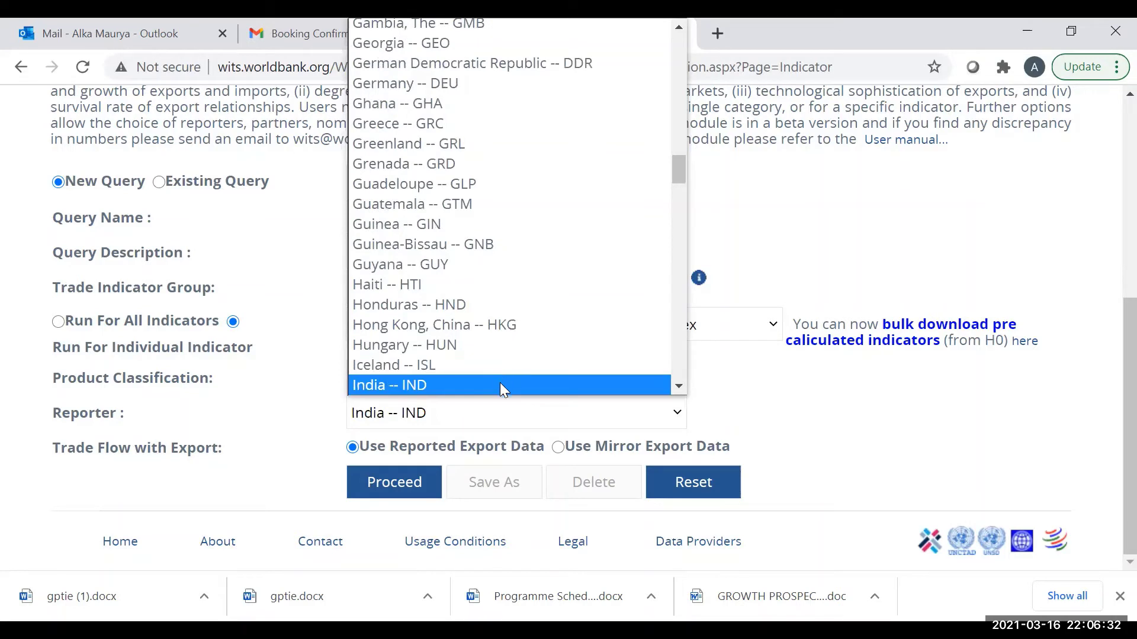
pyautogui.click(500, 382)
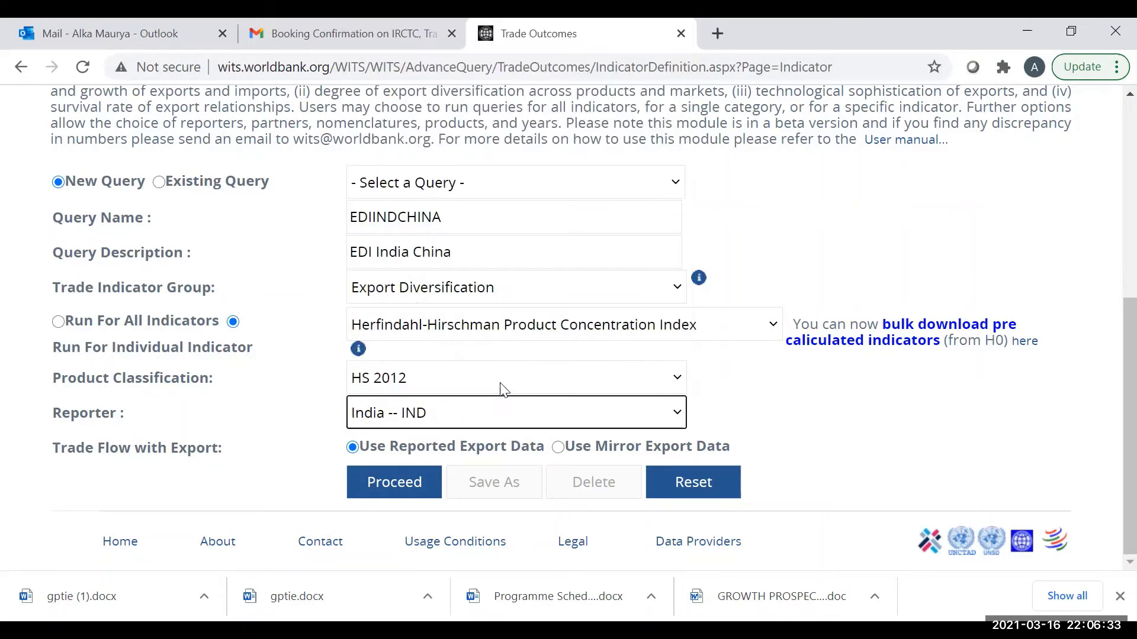
pyautogui.click(558, 447)
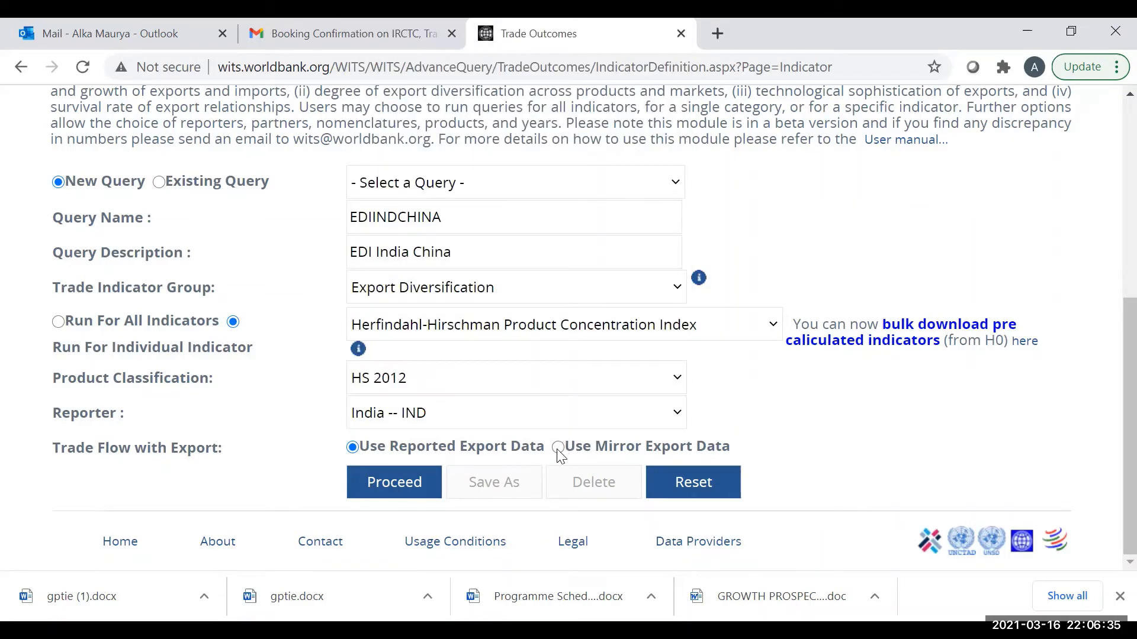
# Confirm AllSubHeading (all HS6 codes) as the query's product list.
pyautogui.click(405, 483)
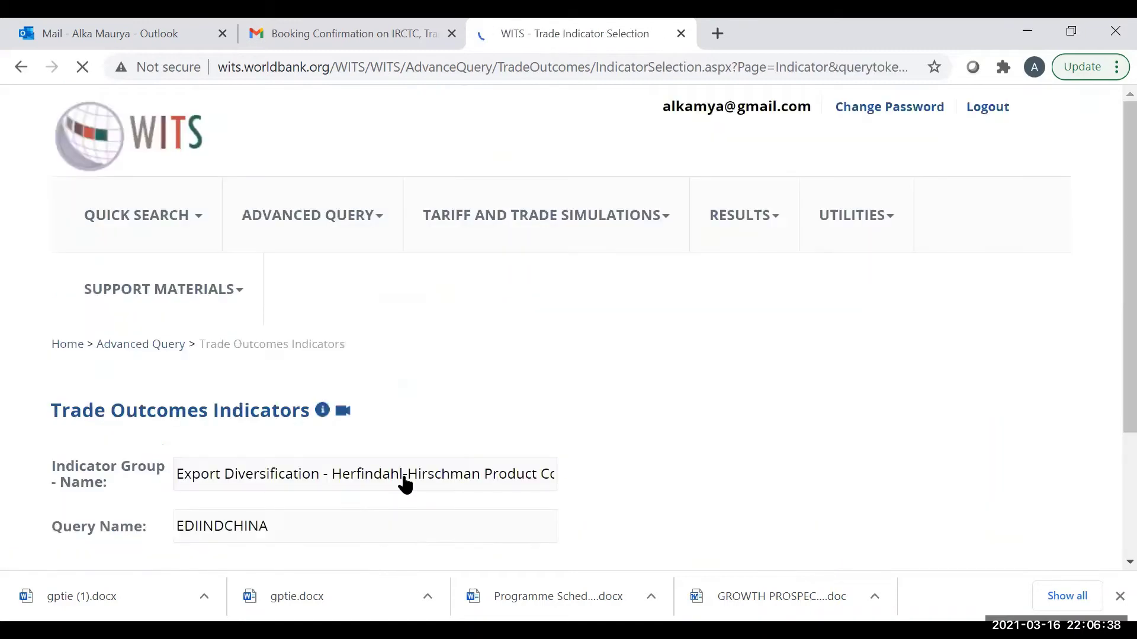
pyautogui.scroll(-3, 297, 422)
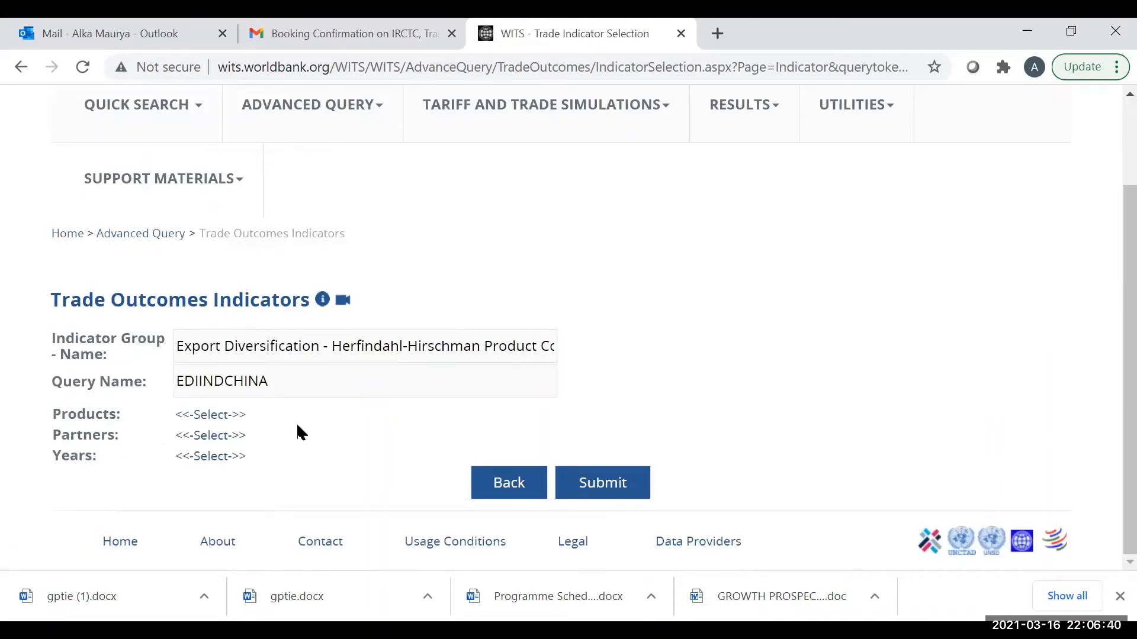
pyautogui.click(210, 417)
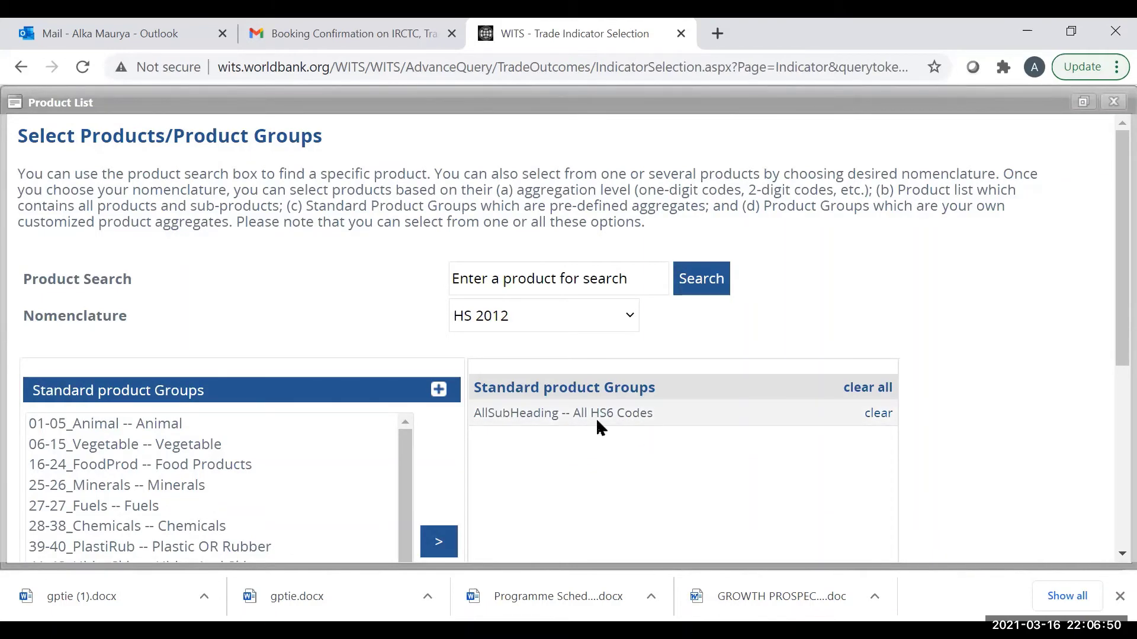
pyautogui.scroll(-1, 569, 471)
pyautogui.scroll(-1, 569, 472)
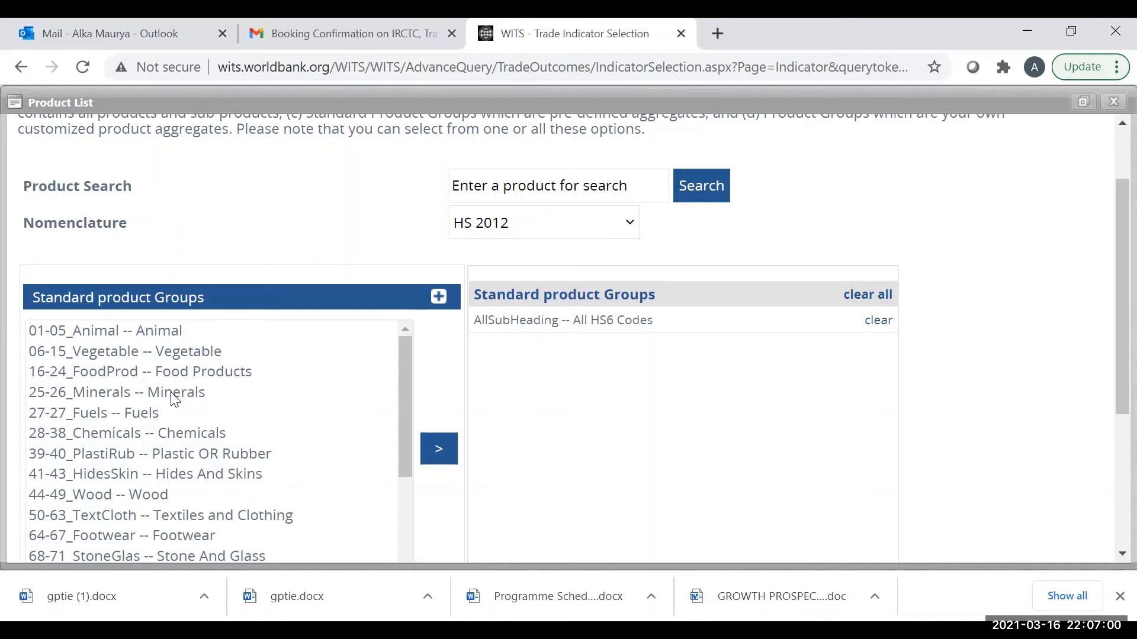
pyautogui.scroll(-3, 237, 444)
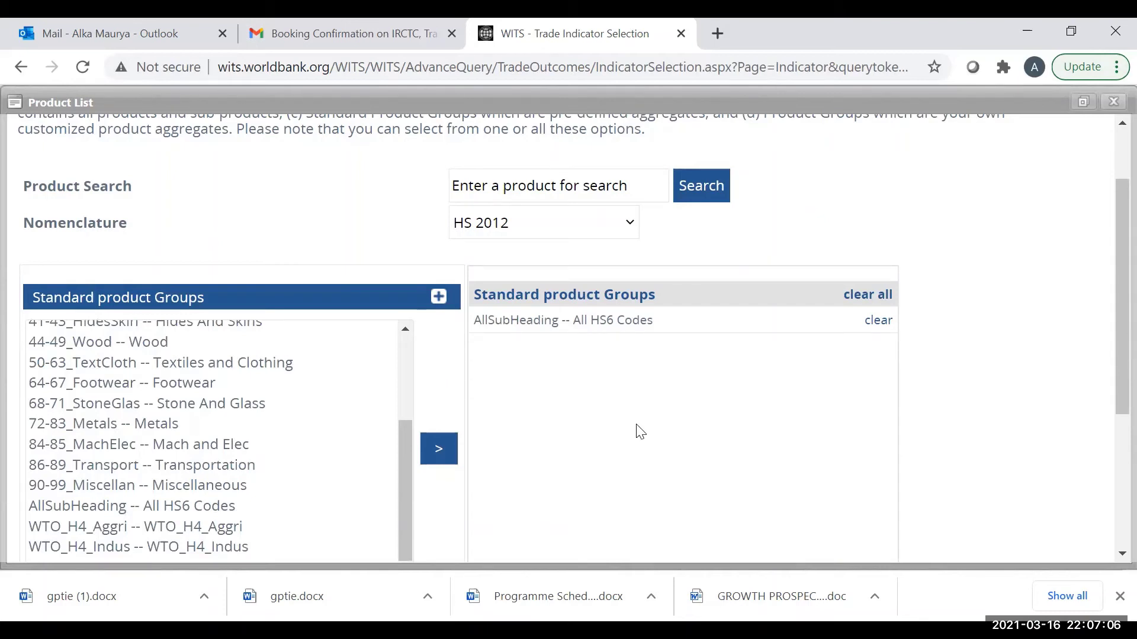
pyautogui.scroll(-2, 640, 431)
pyautogui.scroll(-2, 639, 438)
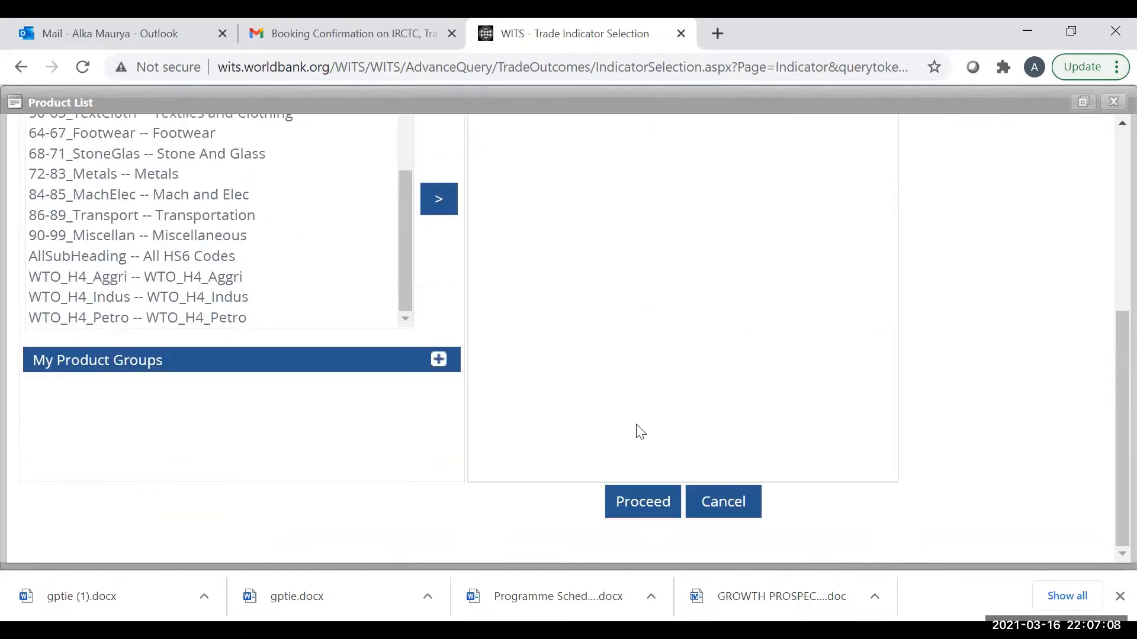
pyautogui.click(649, 502)
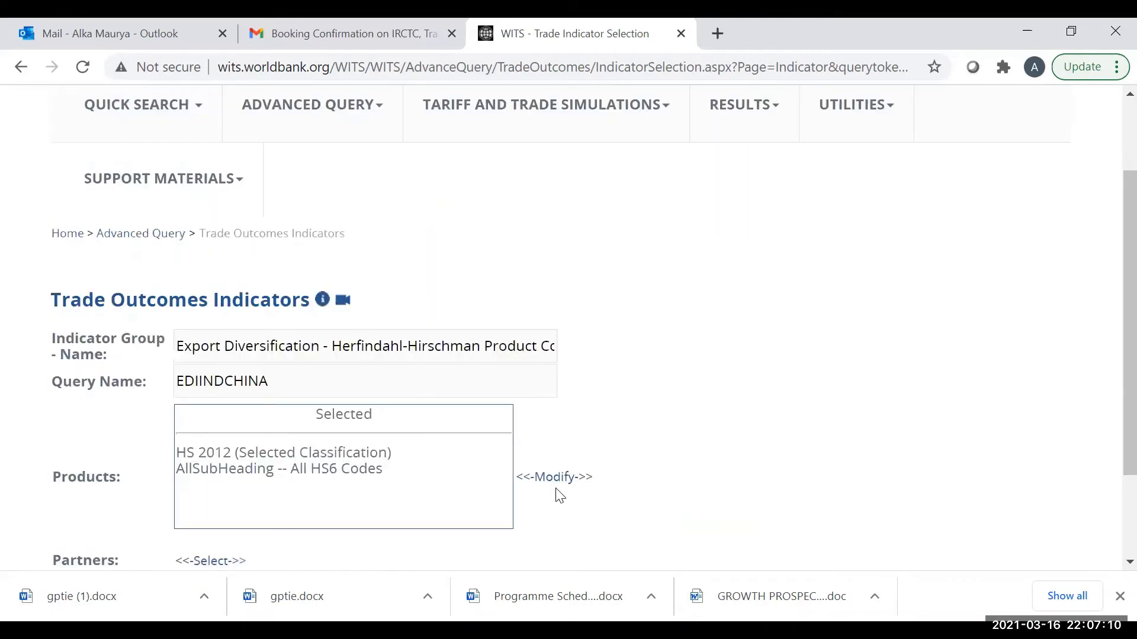
# Make China -- CHN the only partner, removing World.
pyautogui.scroll(-2, 438, 497)
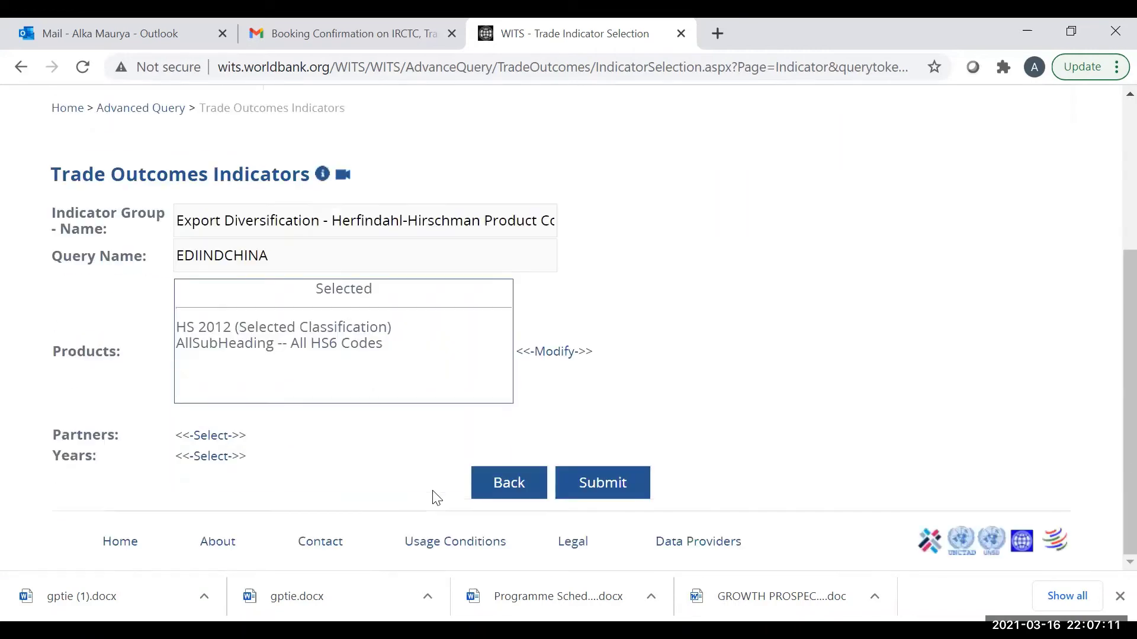
pyautogui.click(212, 436)
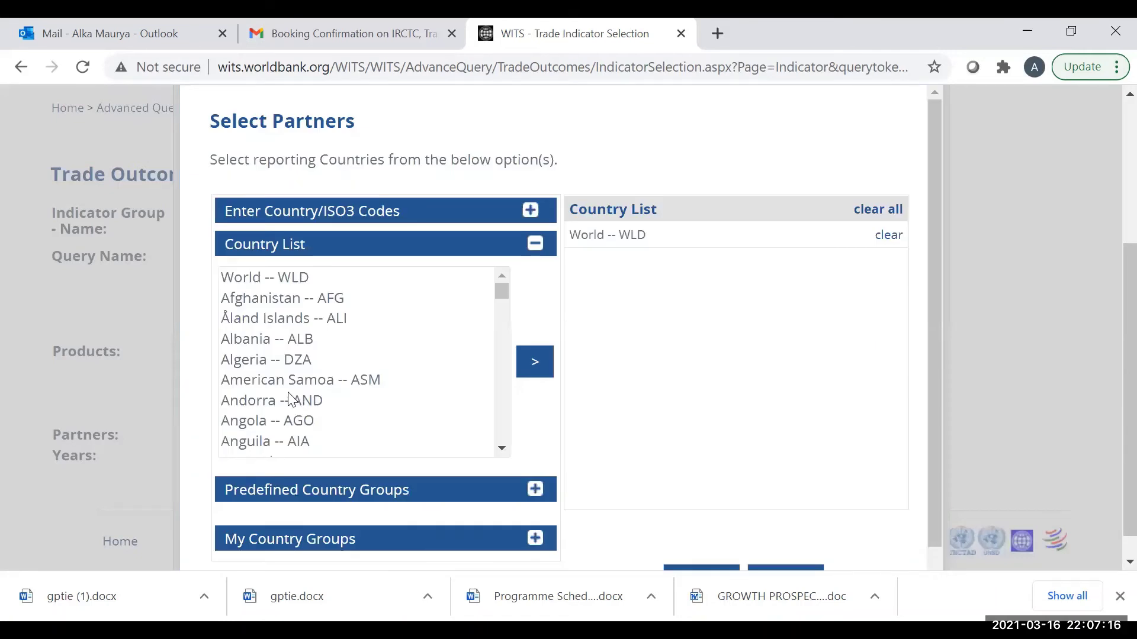
pyautogui.click(274, 400)
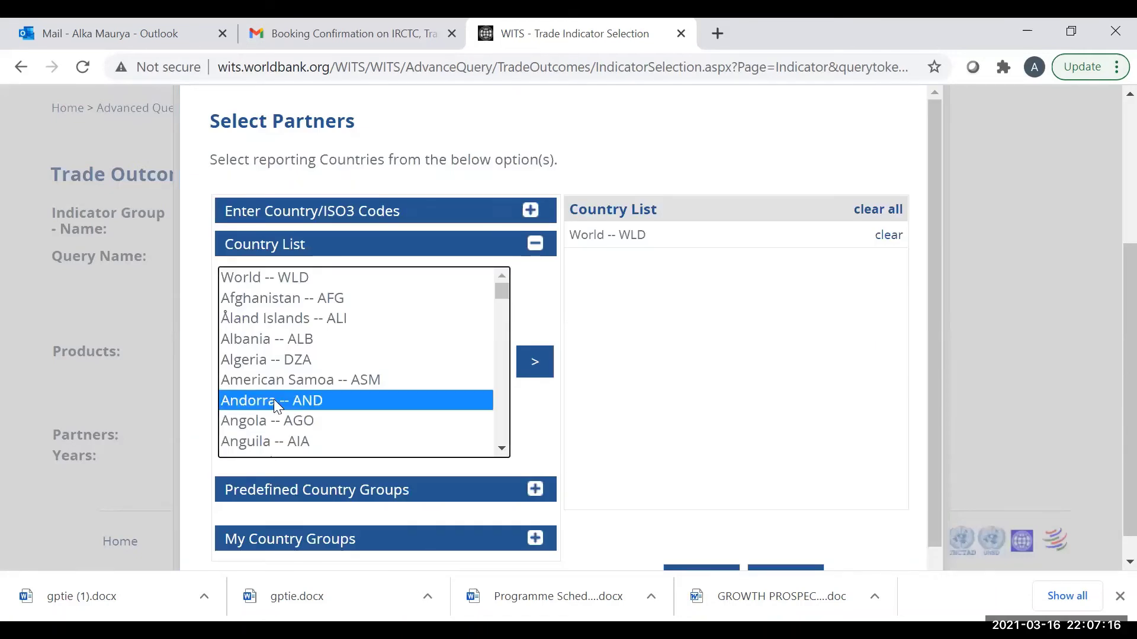
pyautogui.press('c')
pyautogui.press('h')
pyautogui.press('i')
pyautogui.press('n')
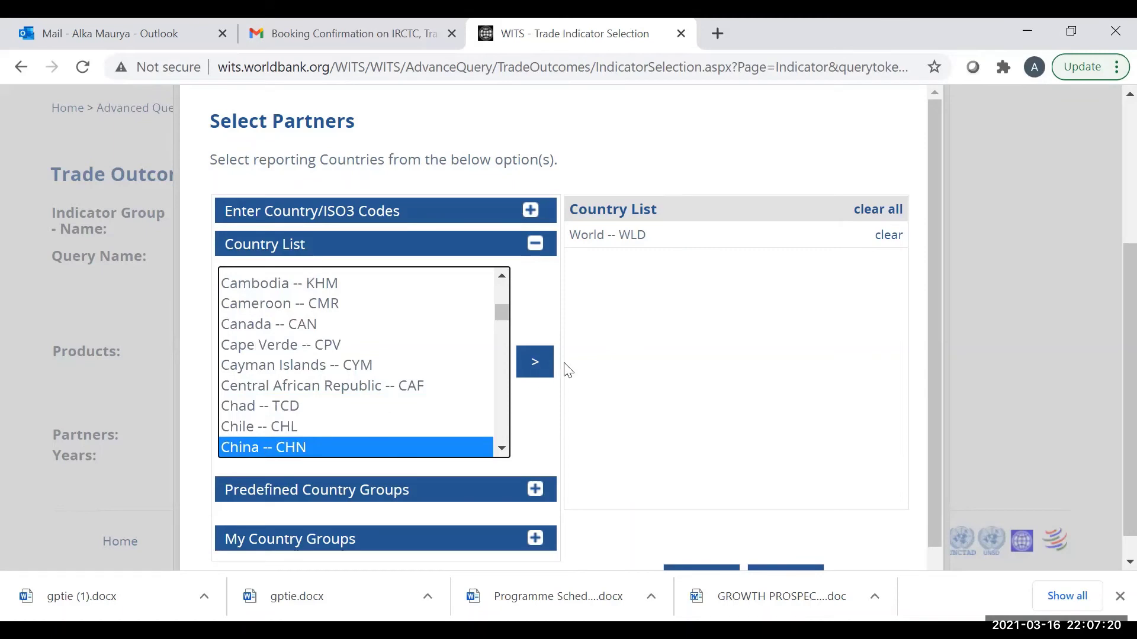
pyautogui.click(535, 362)
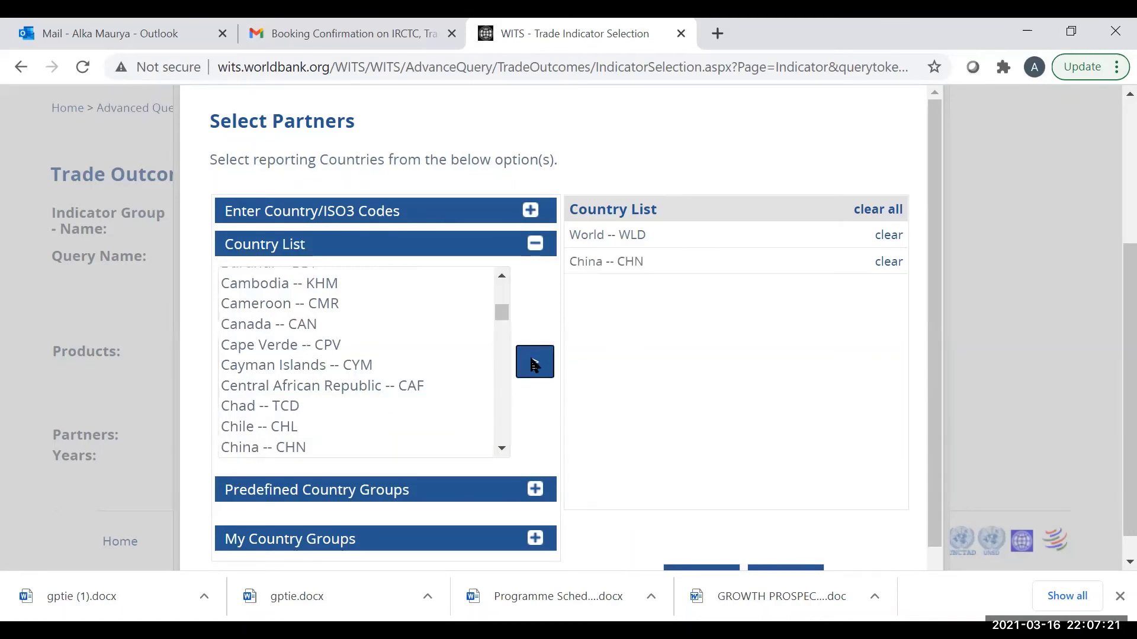
pyautogui.click(889, 235)
pyautogui.scroll(-1, 795, 391)
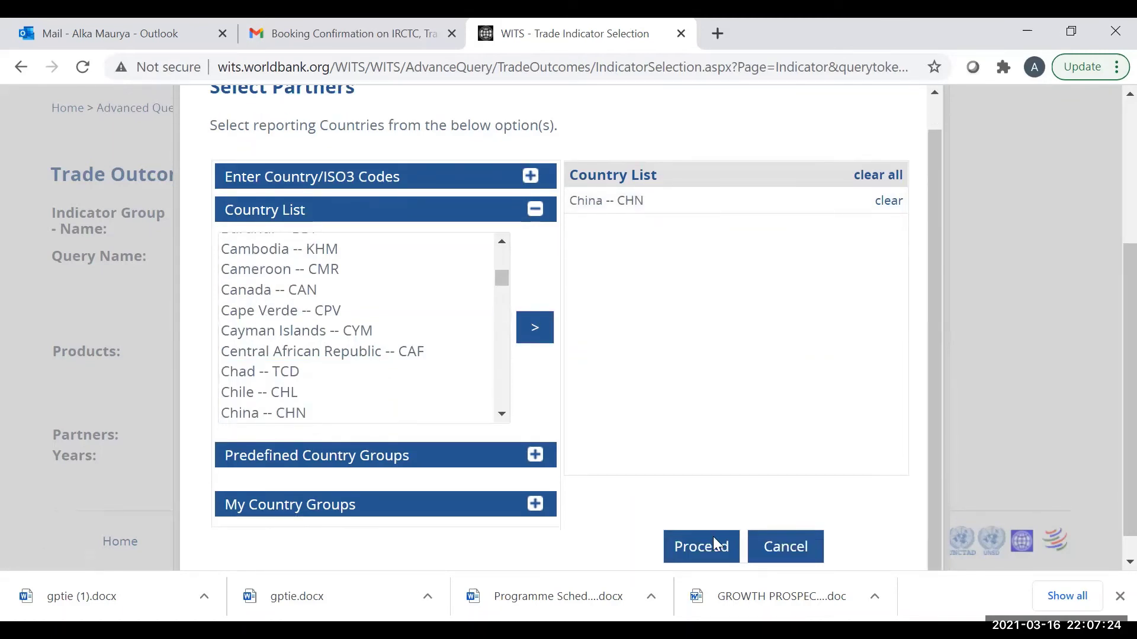
pyautogui.click(712, 546)
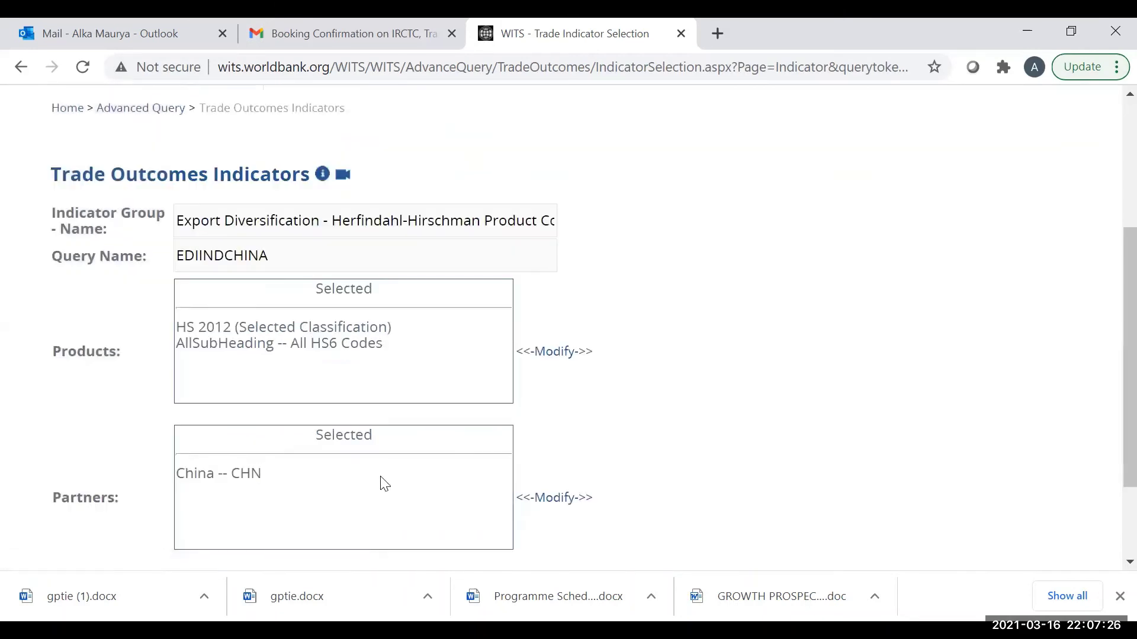
# Add 2019 to the query's selected years.
pyautogui.scroll(-2, 381, 482)
pyautogui.click(211, 456)
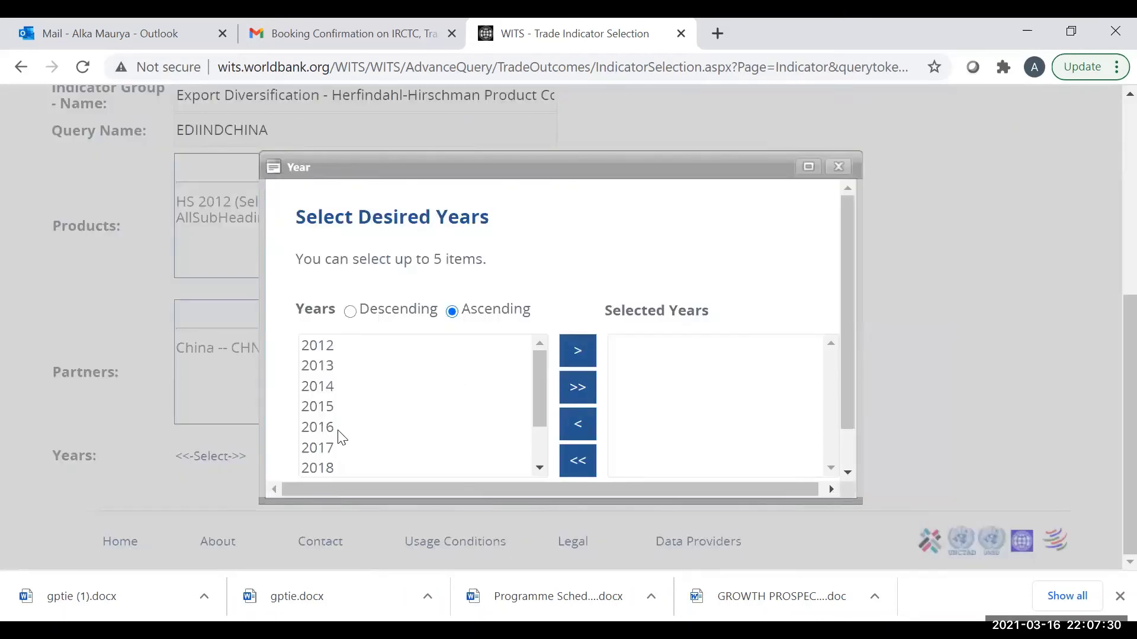
pyautogui.scroll(-1, 340, 436)
pyautogui.click(321, 428)
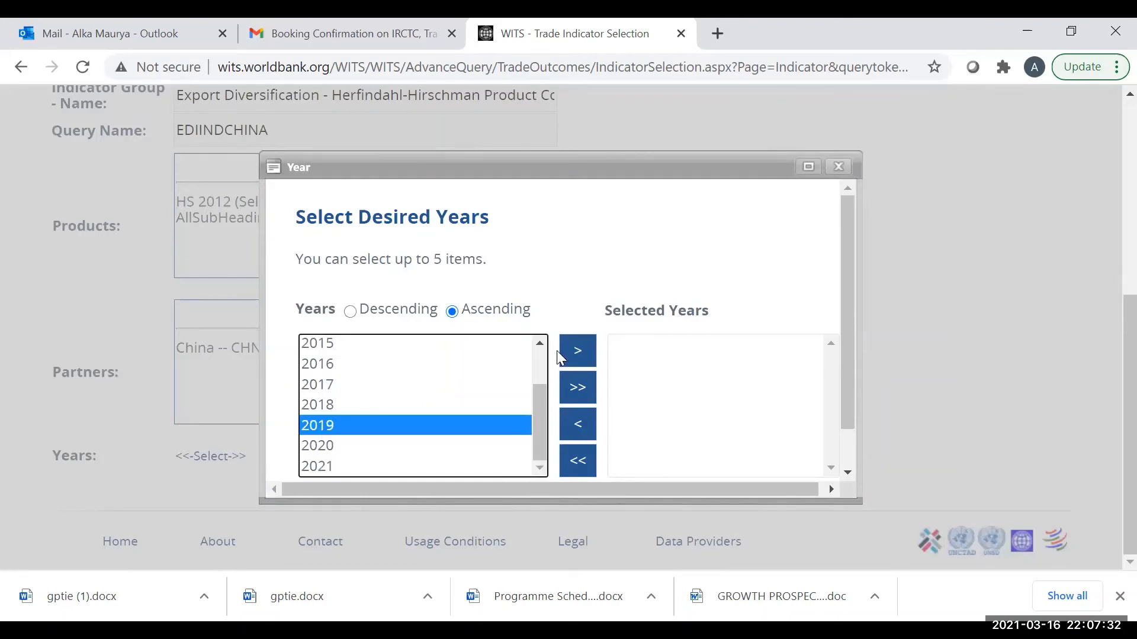
pyautogui.click(588, 351)
pyautogui.scroll(-1, 770, 370)
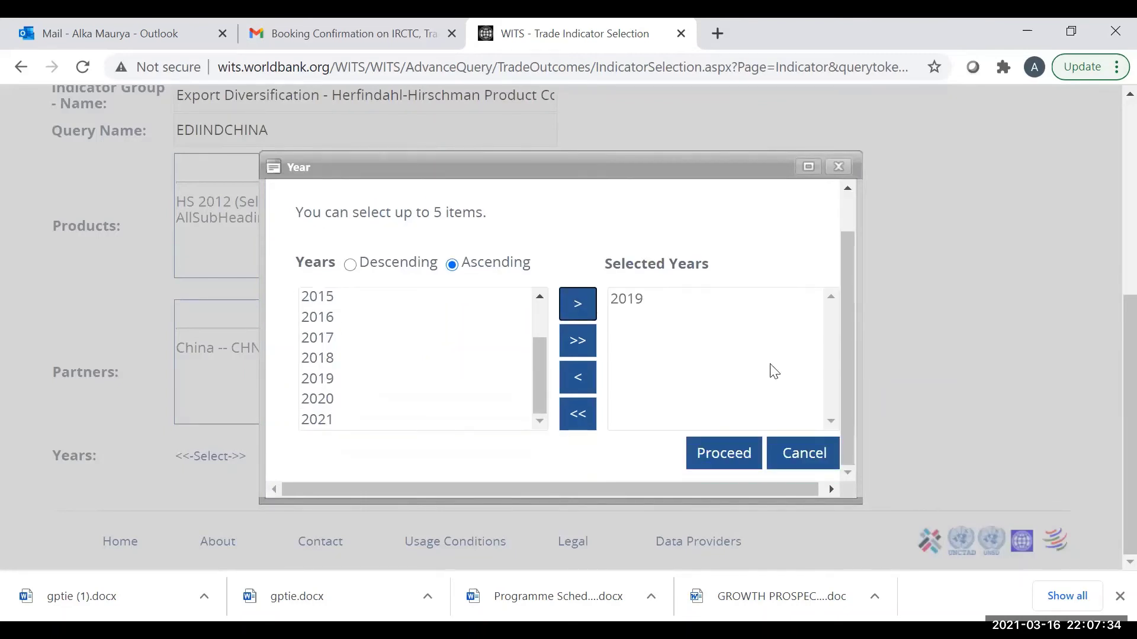
# Confirm year 2019, submit EDIINDCHINA, and go to Download and View Results.
pyautogui.click(731, 454)
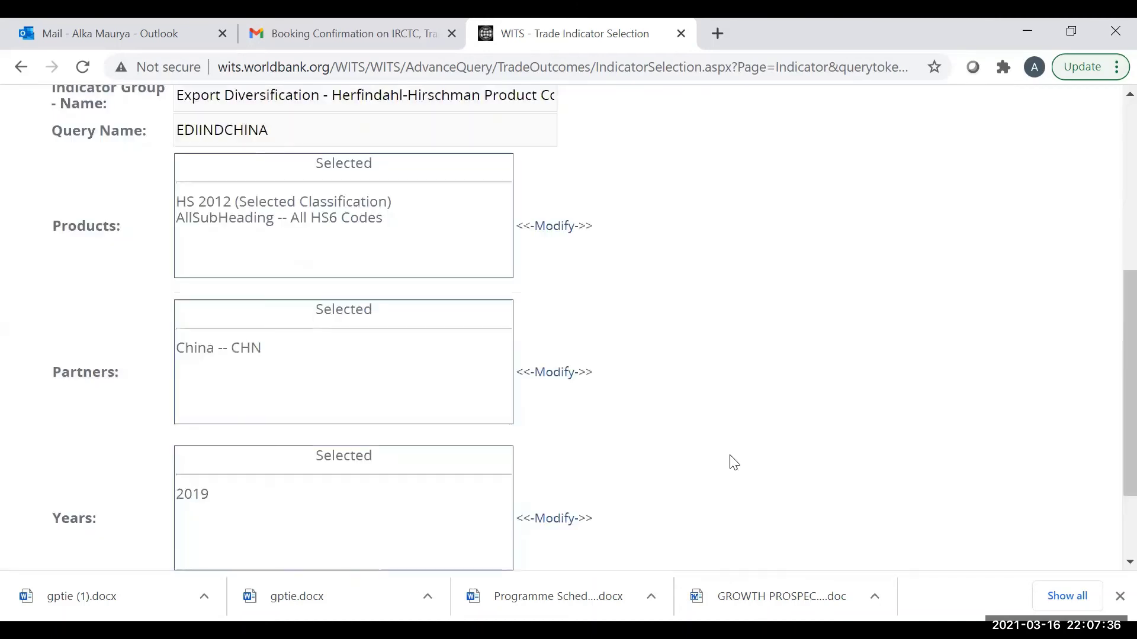
pyautogui.scroll(-2, 622, 467)
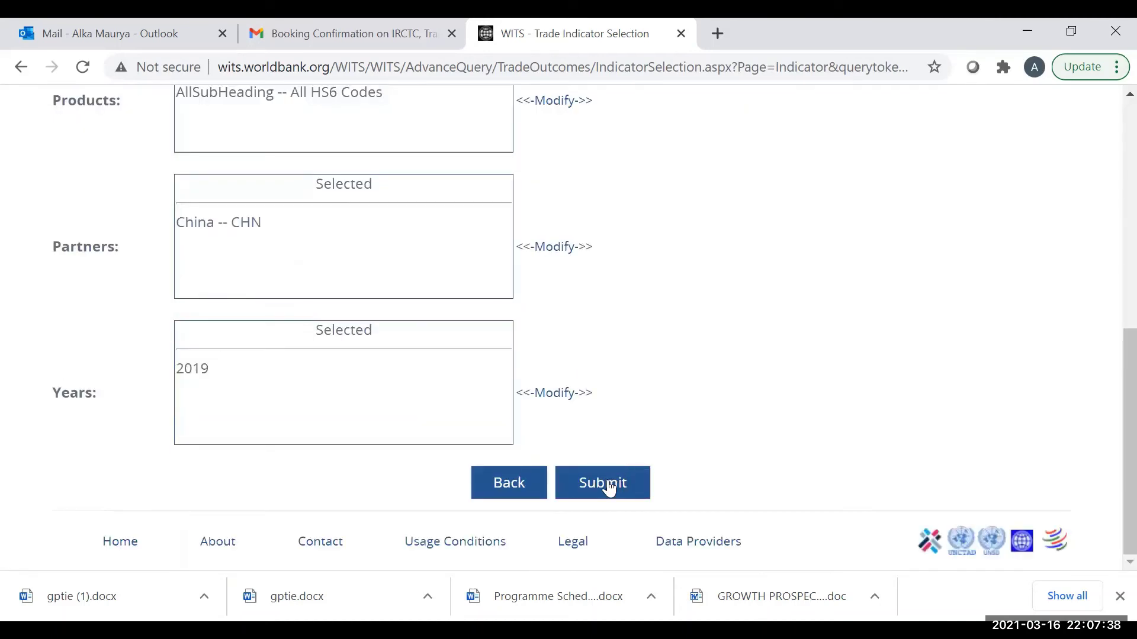
pyautogui.click(609, 485)
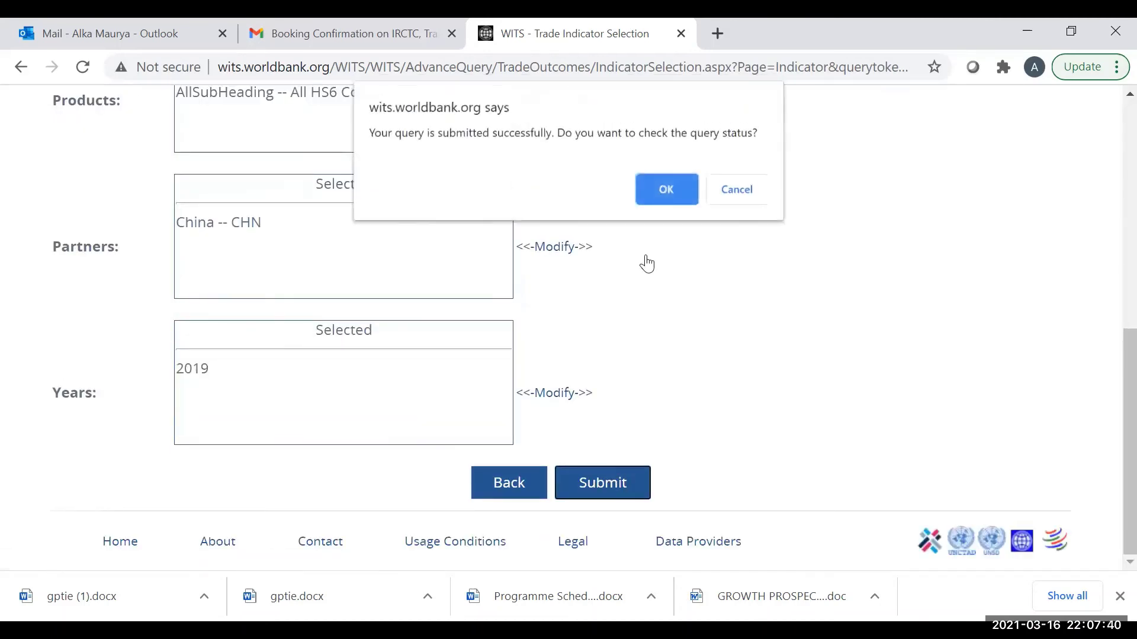
pyautogui.click(667, 190)
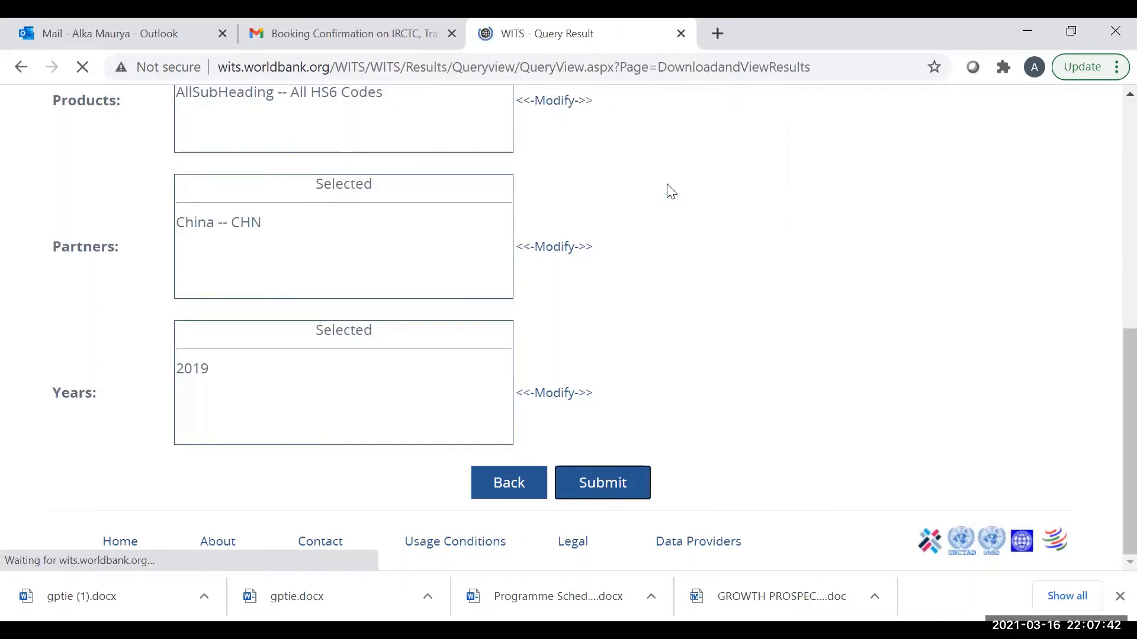
pyautogui.scroll(-1, 259, 414)
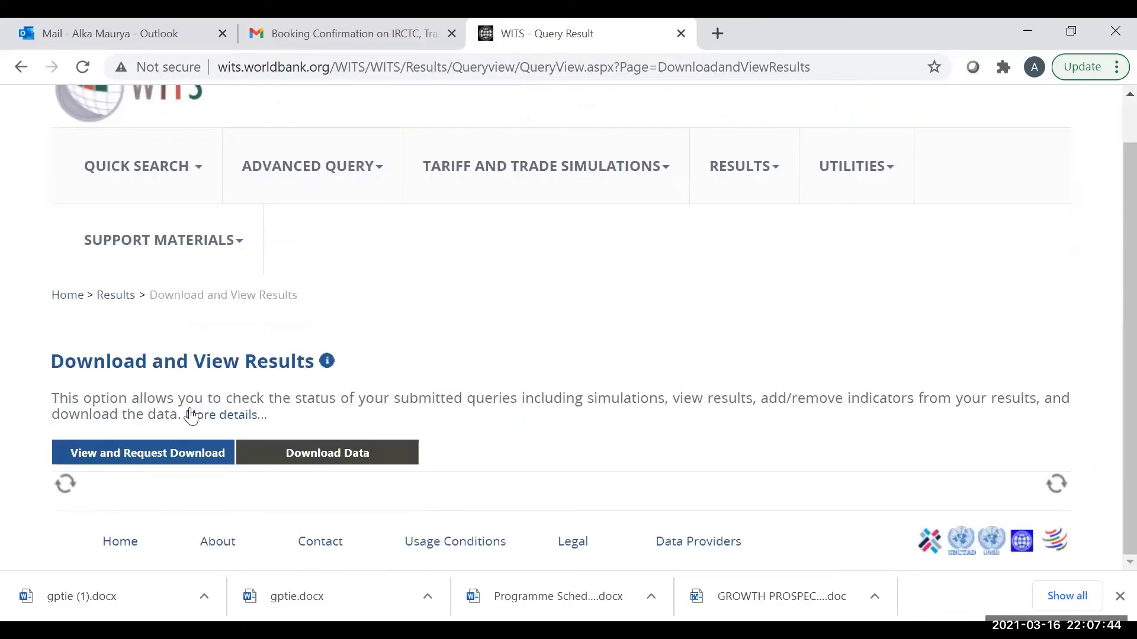
pyautogui.click(67, 484)
# Refresh the submitted queries list until EDIINDCHINA shows Completed.
pyautogui.click(66, 483)
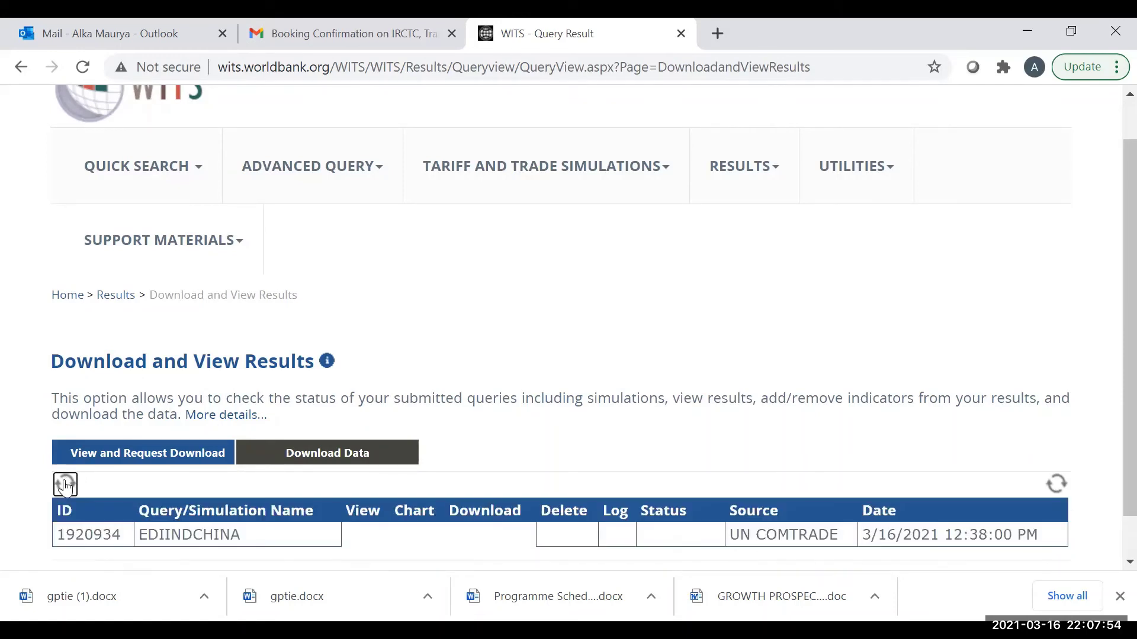
pyautogui.scroll(-1, 465, 358)
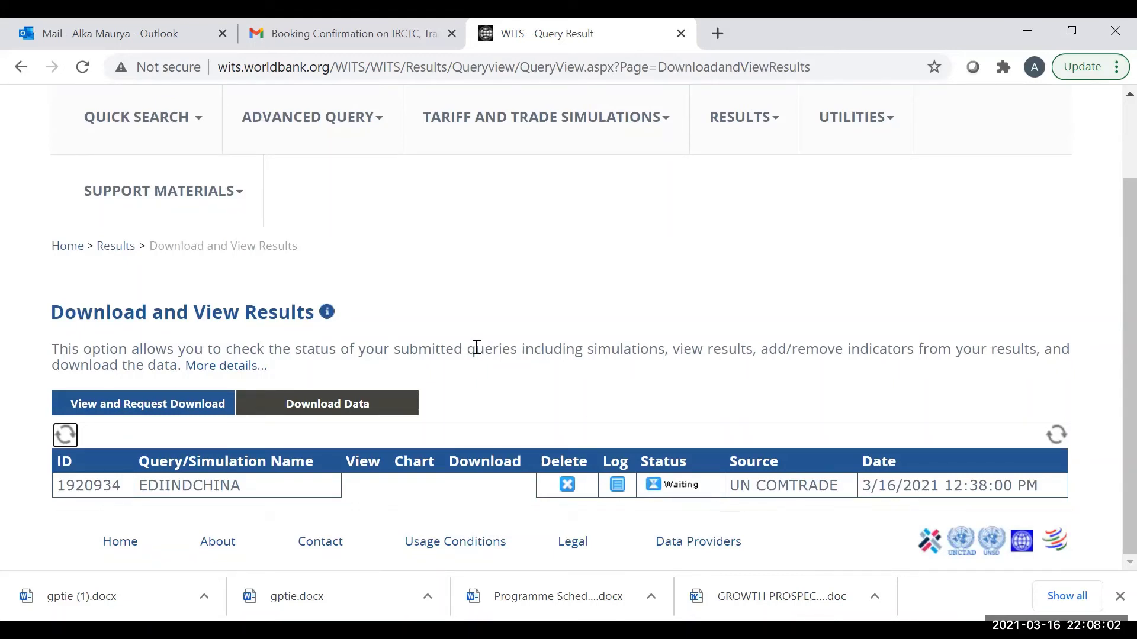
pyautogui.click(62, 437)
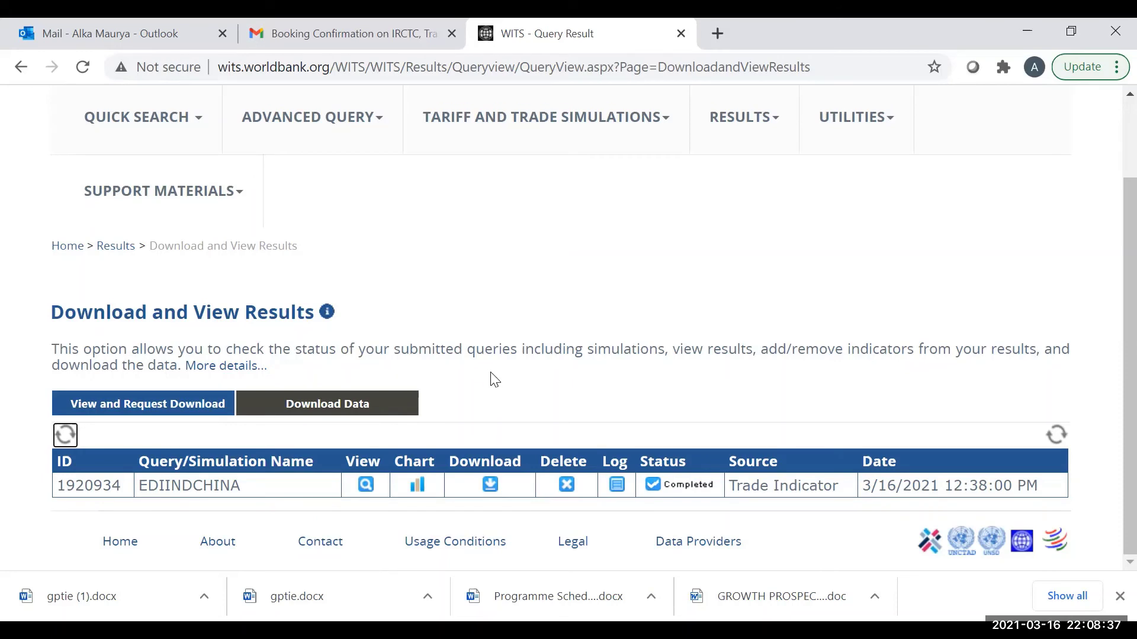
# Open the EDIINDCHINA Result View, keeping all result columns.
pyautogui.click(363, 486)
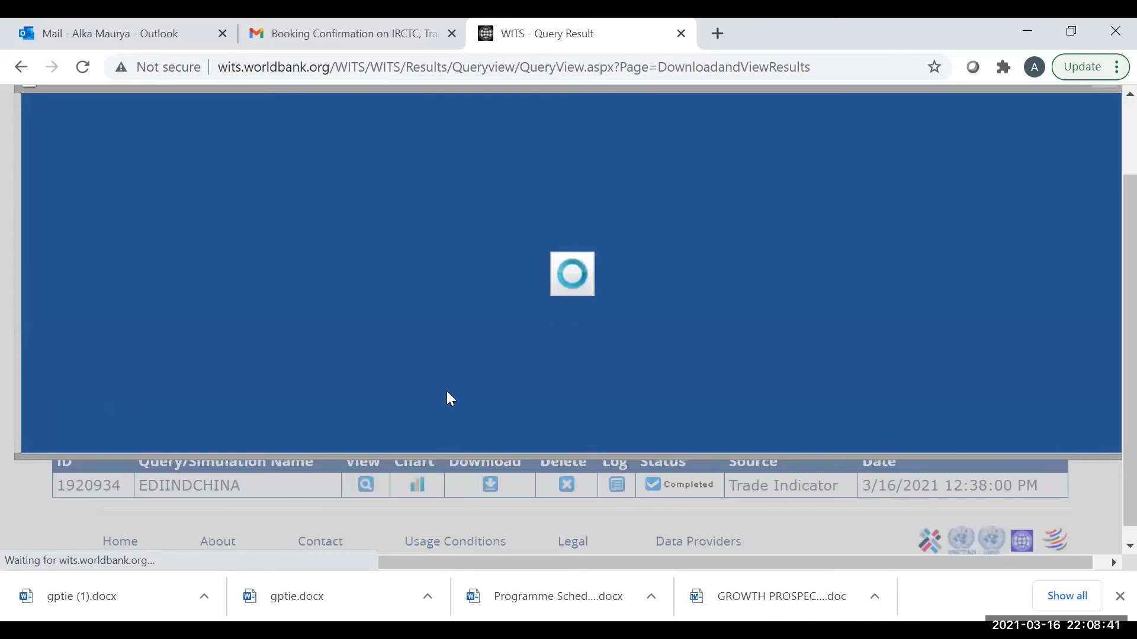
pyautogui.scroll(-4, 416, 286)
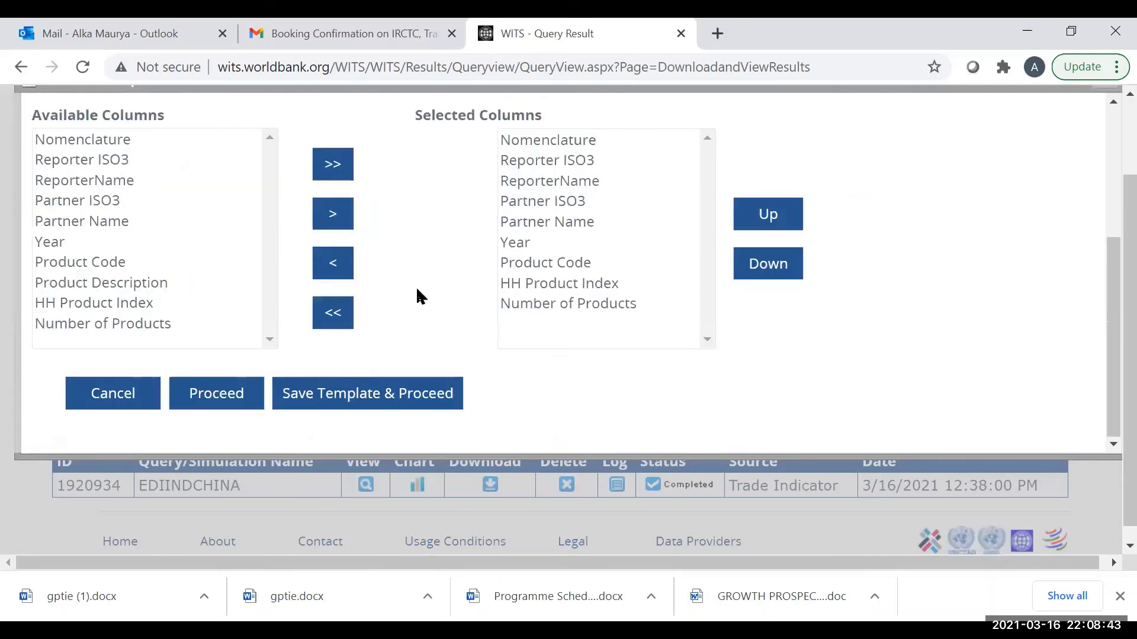
pyautogui.click(239, 400)
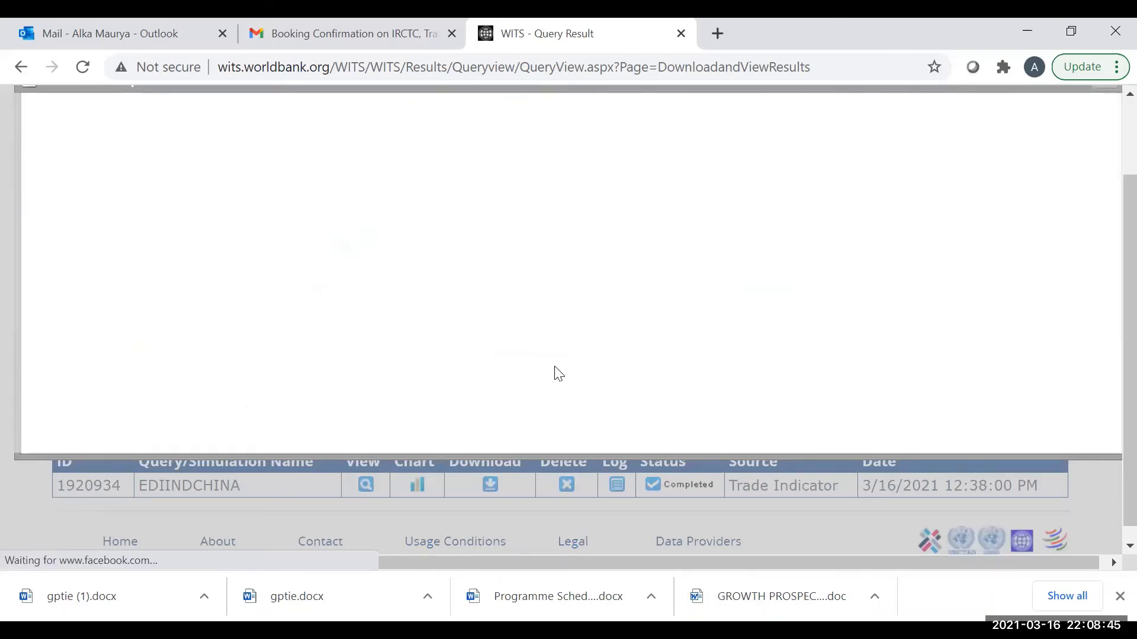